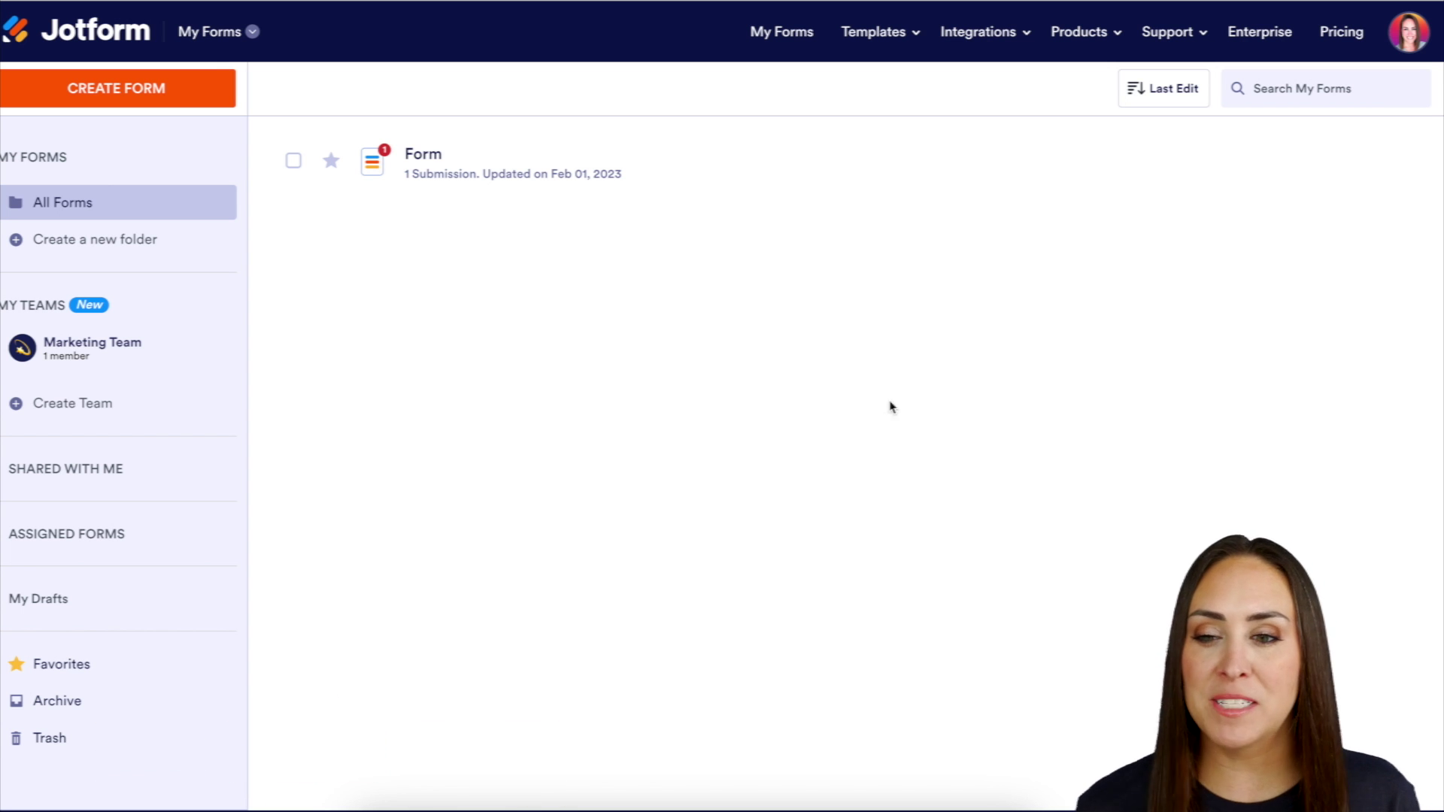
Step: Switch from My Forms to the My Sign Documents list through the product dropdown
{"action": "left_click", "coordinate": [240, 34]}
{"action": "left_click", "coordinate": [487, 246]}
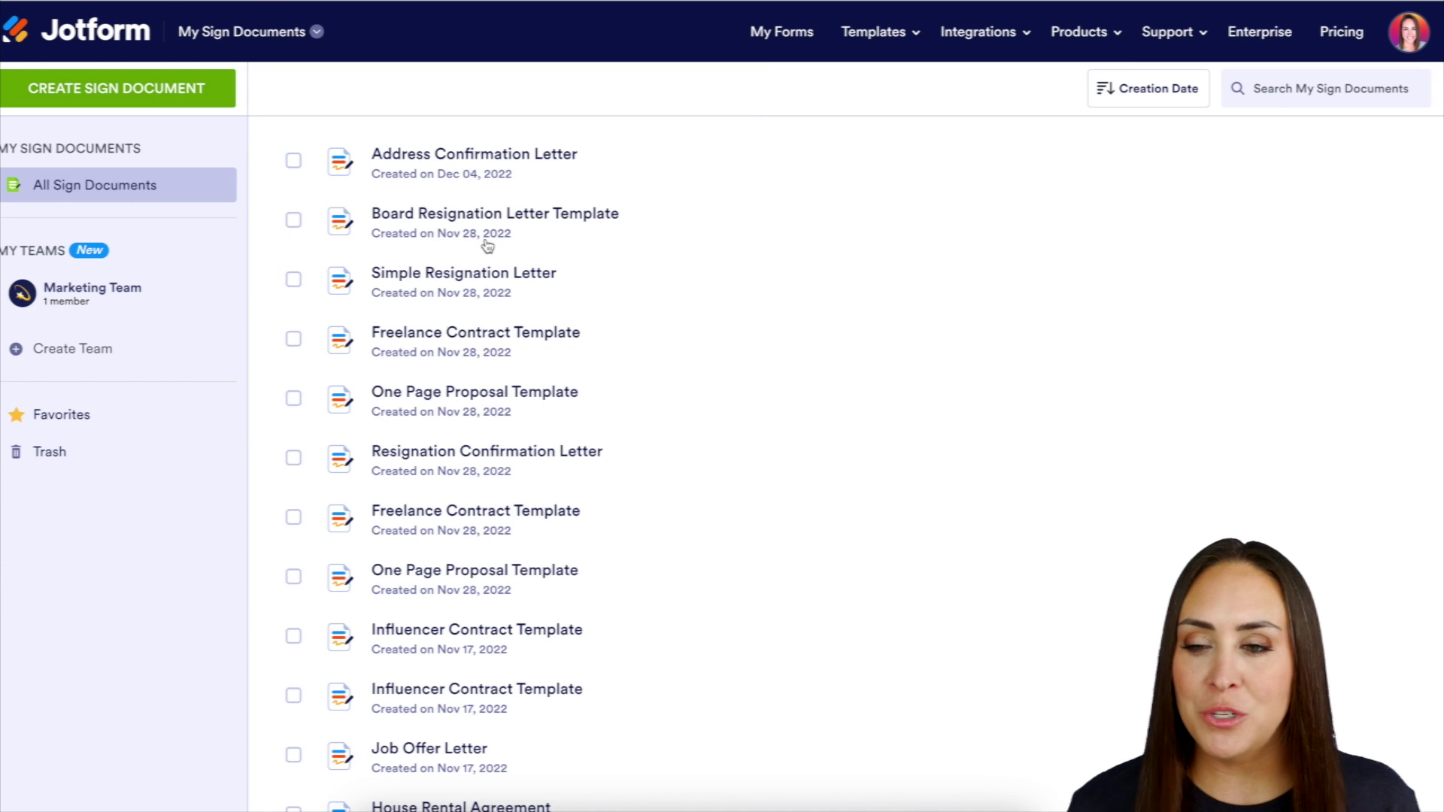
Step: Create a sign document from the Simple One Page Lease Agreement Template
{"action": "left_click", "coordinate": [148, 89]}
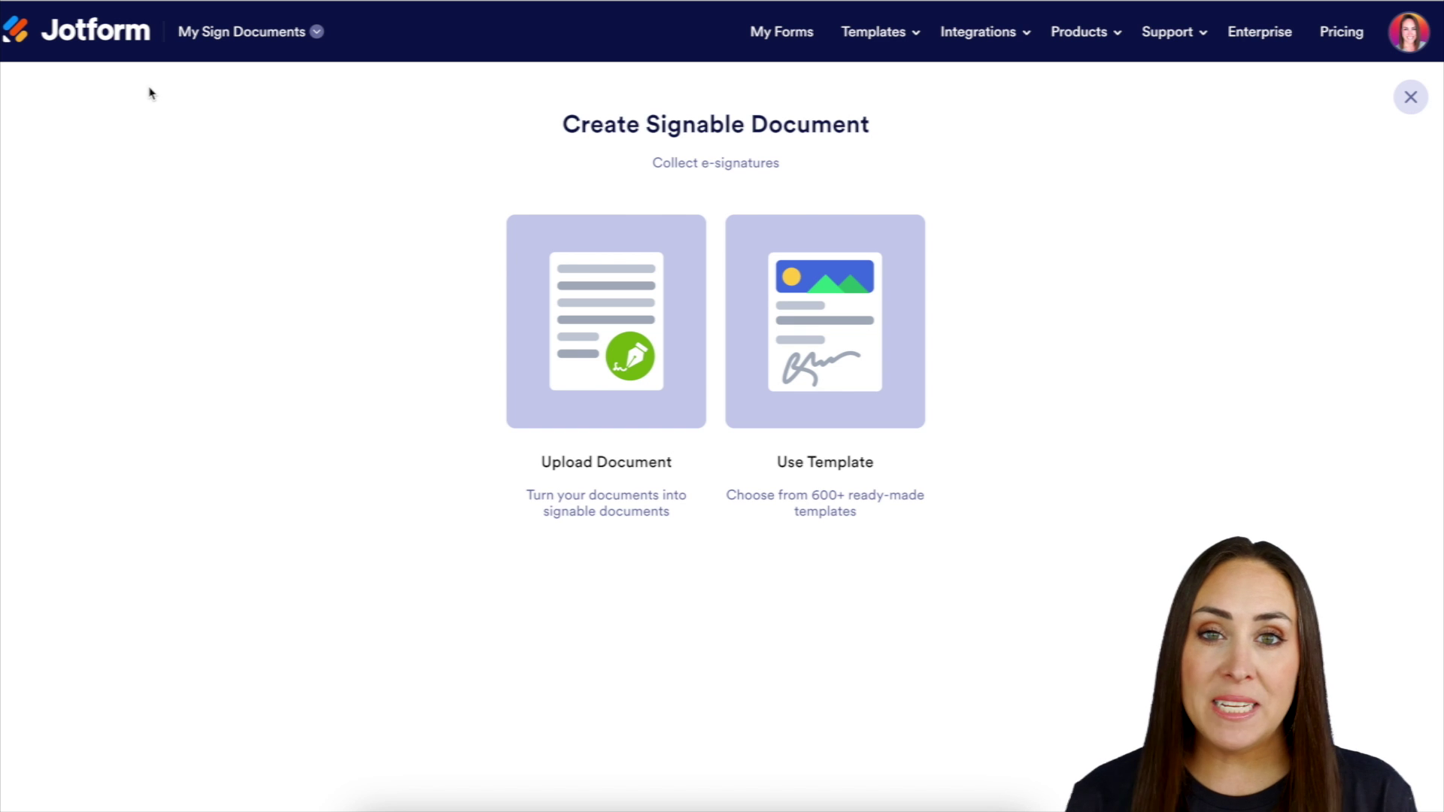
{"action": "left_click", "coordinate": [820, 316]}
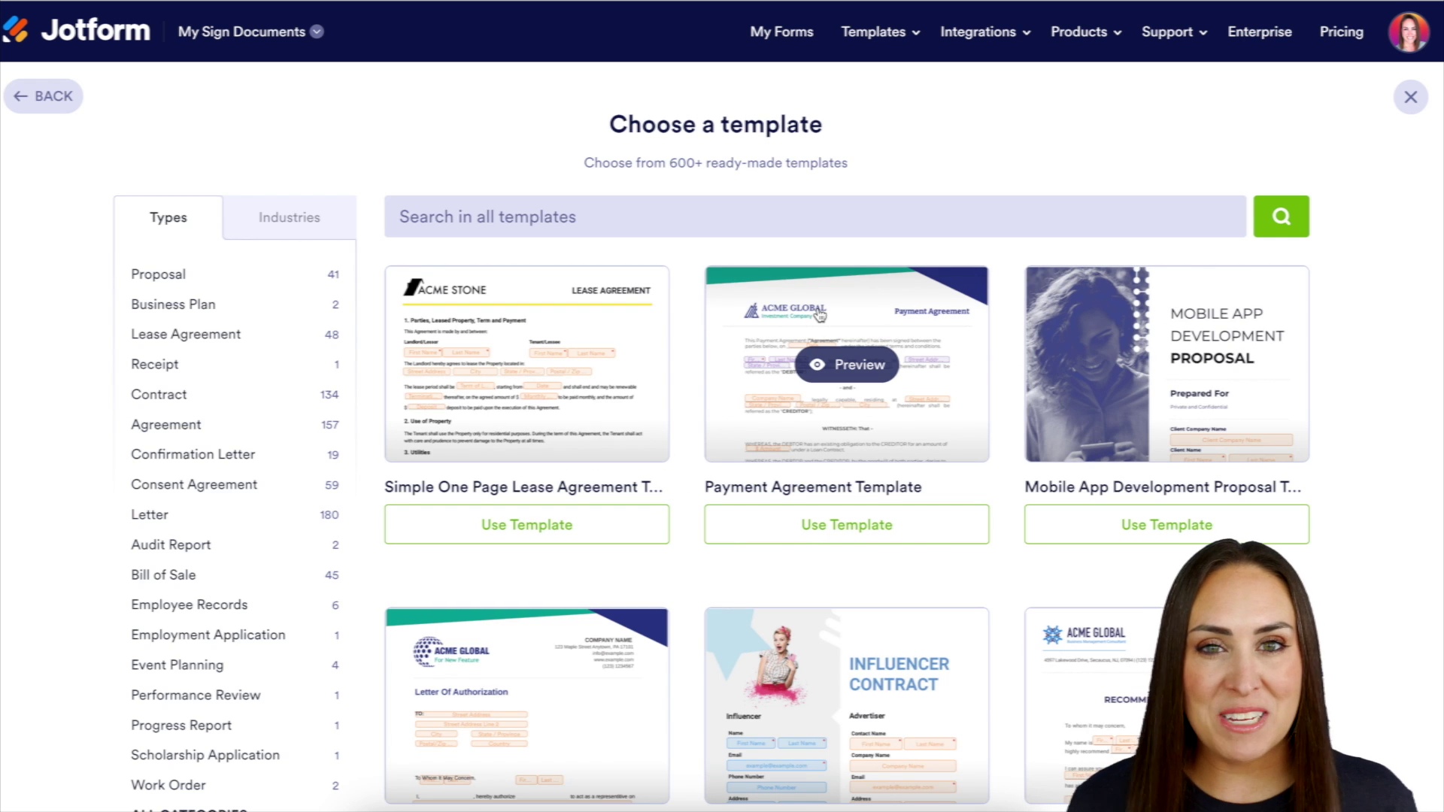
{"action": "left_click", "coordinate": [556, 533]}
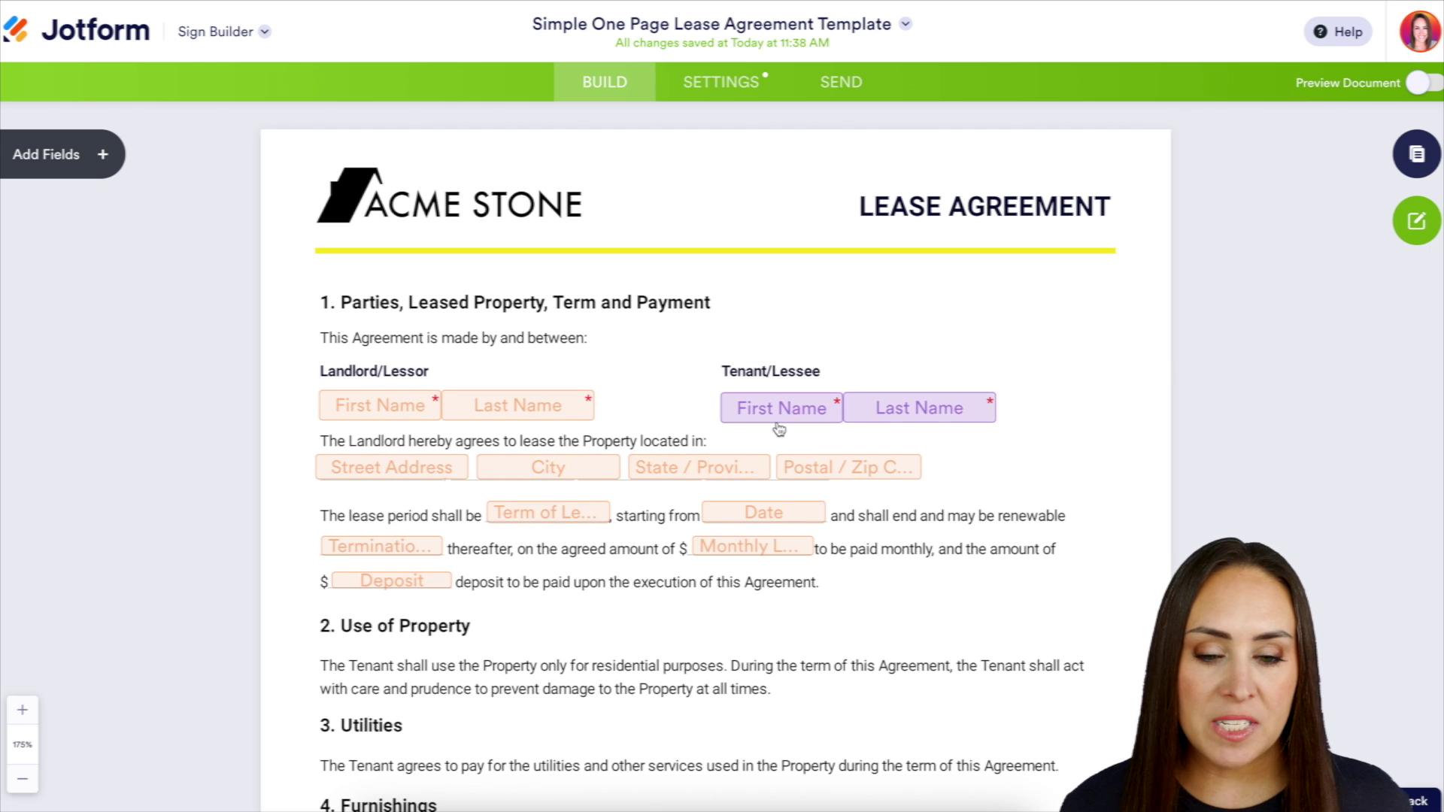
{"action": "scroll", "coordinate": [782, 427], "scroll_direction": "down", "scroll_amount": 8}
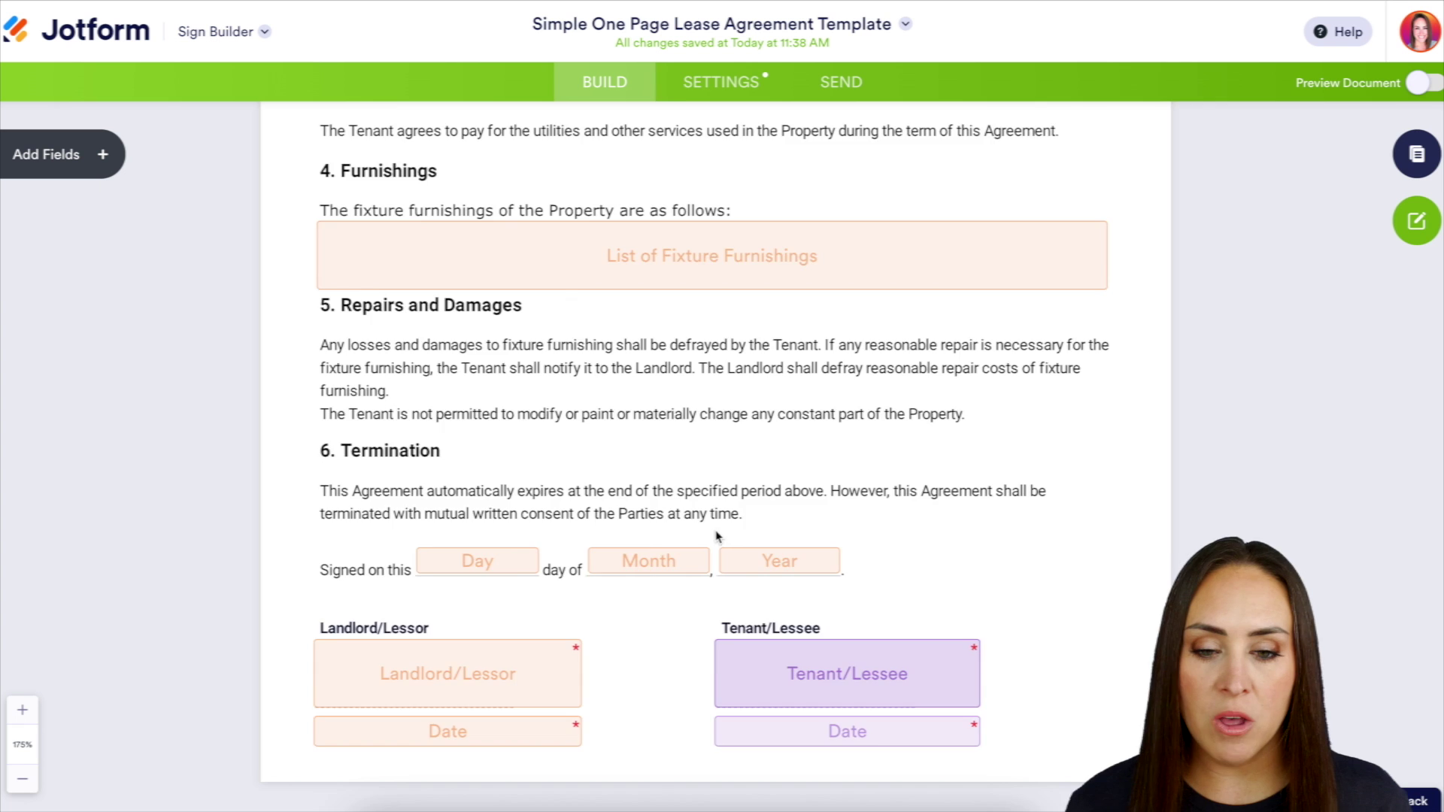
{"action": "scroll", "coordinate": [720, 538], "scroll_direction": "up", "scroll_amount": 8}
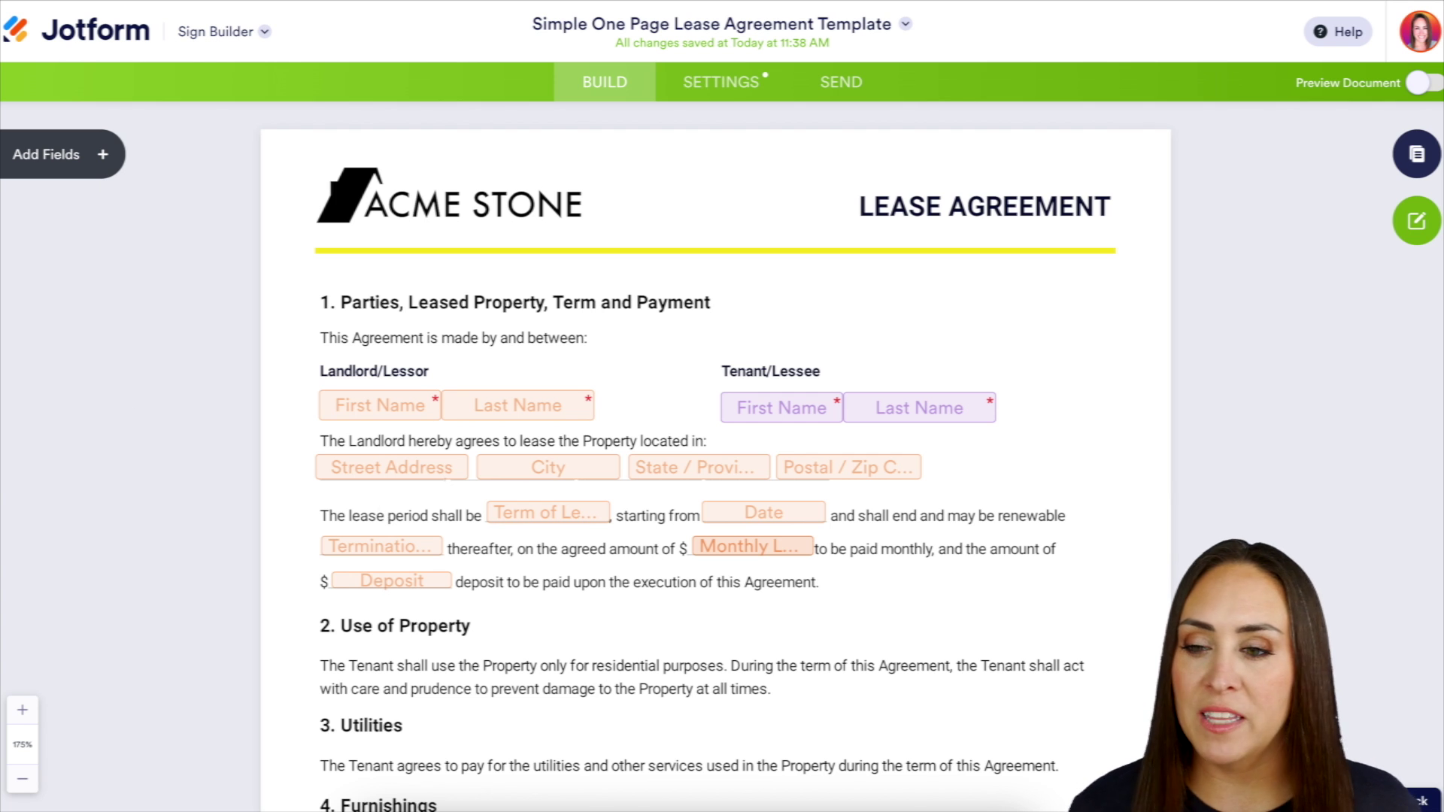
Step: Place an Email field above the tenant's name, assigned to Tenant/Lessee, then open Settings
{"action": "left_click", "coordinate": [71, 152]}
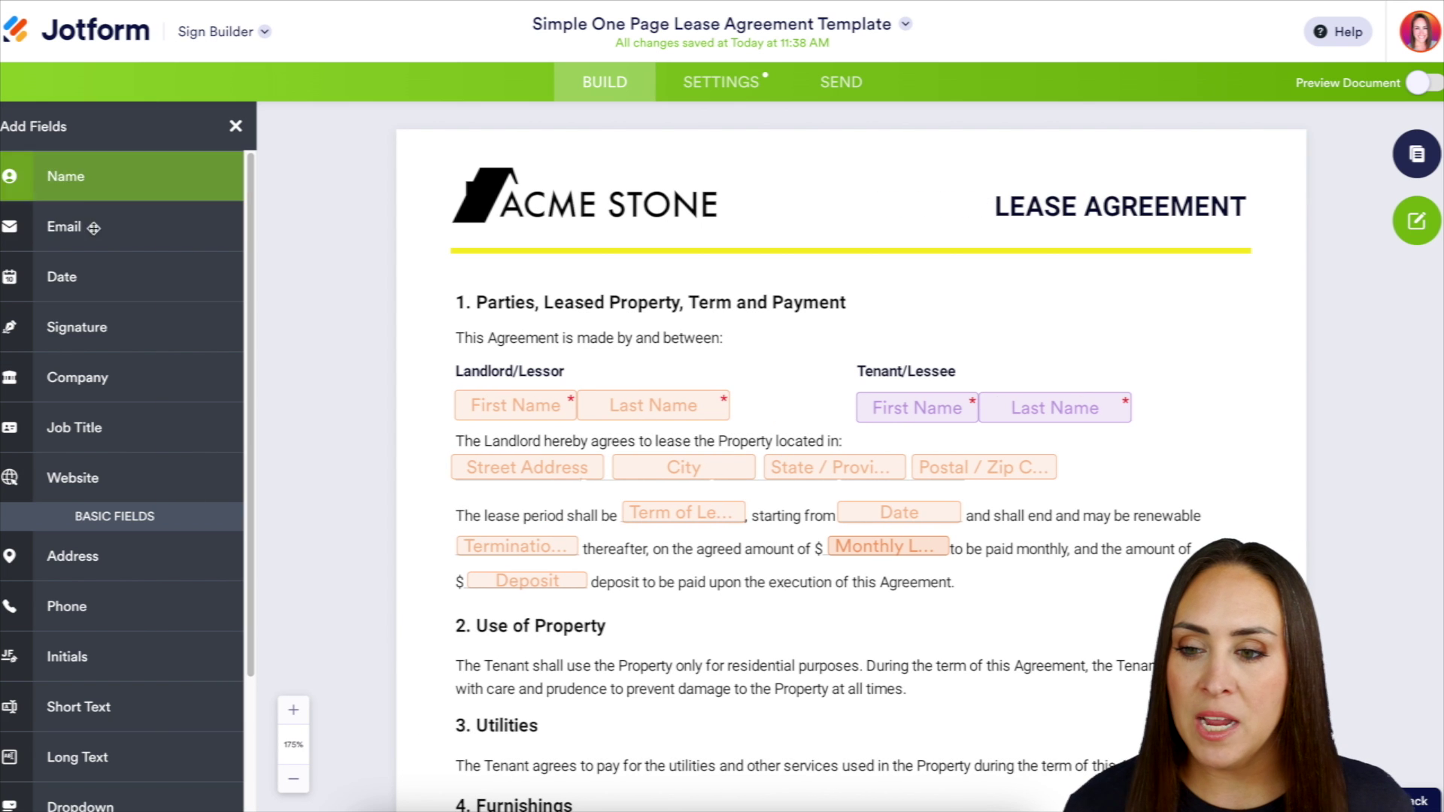
{"action": "left_click_drag", "start_coordinate": [75, 233], "coordinate": [1038, 362]}
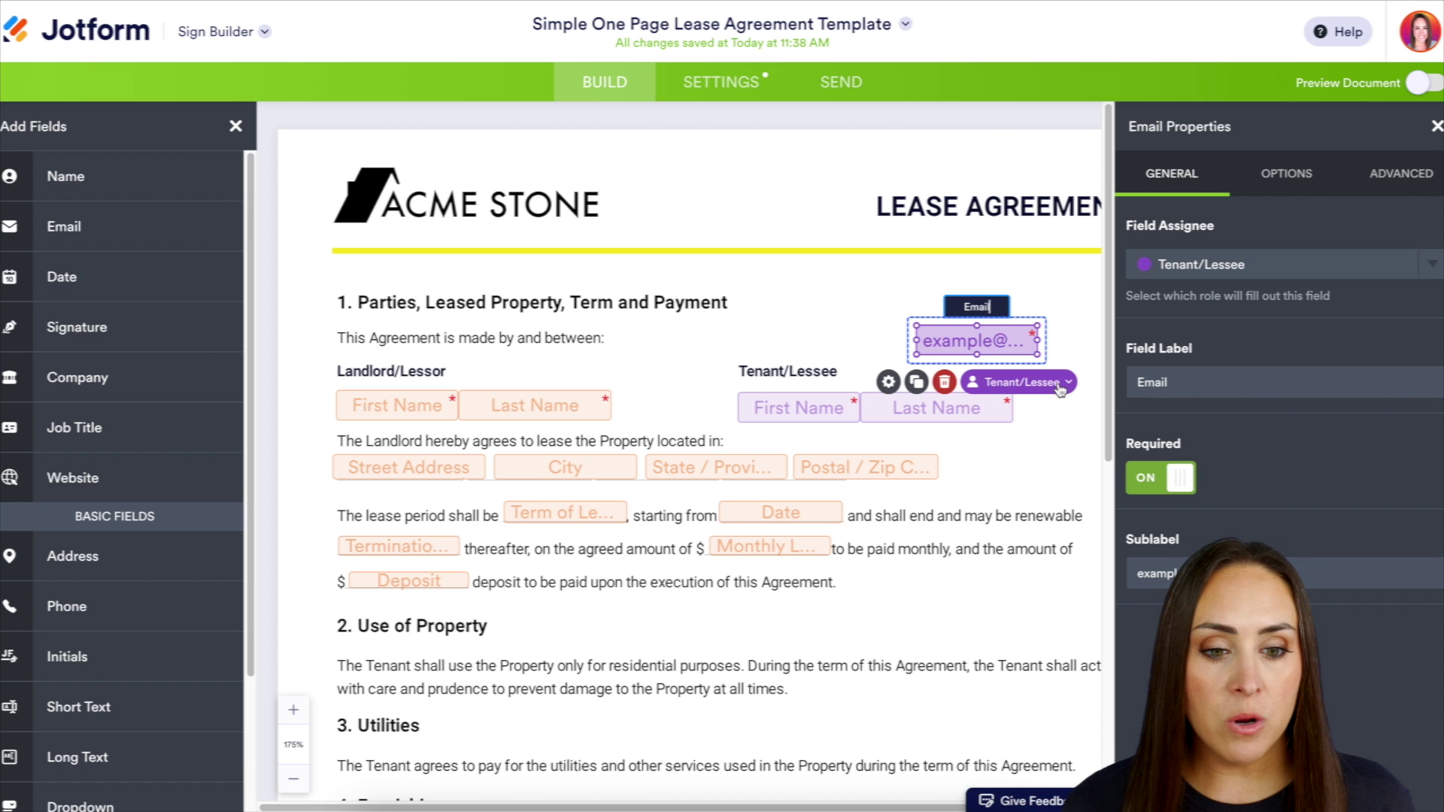
{"action": "left_click", "coordinate": [1057, 385]}
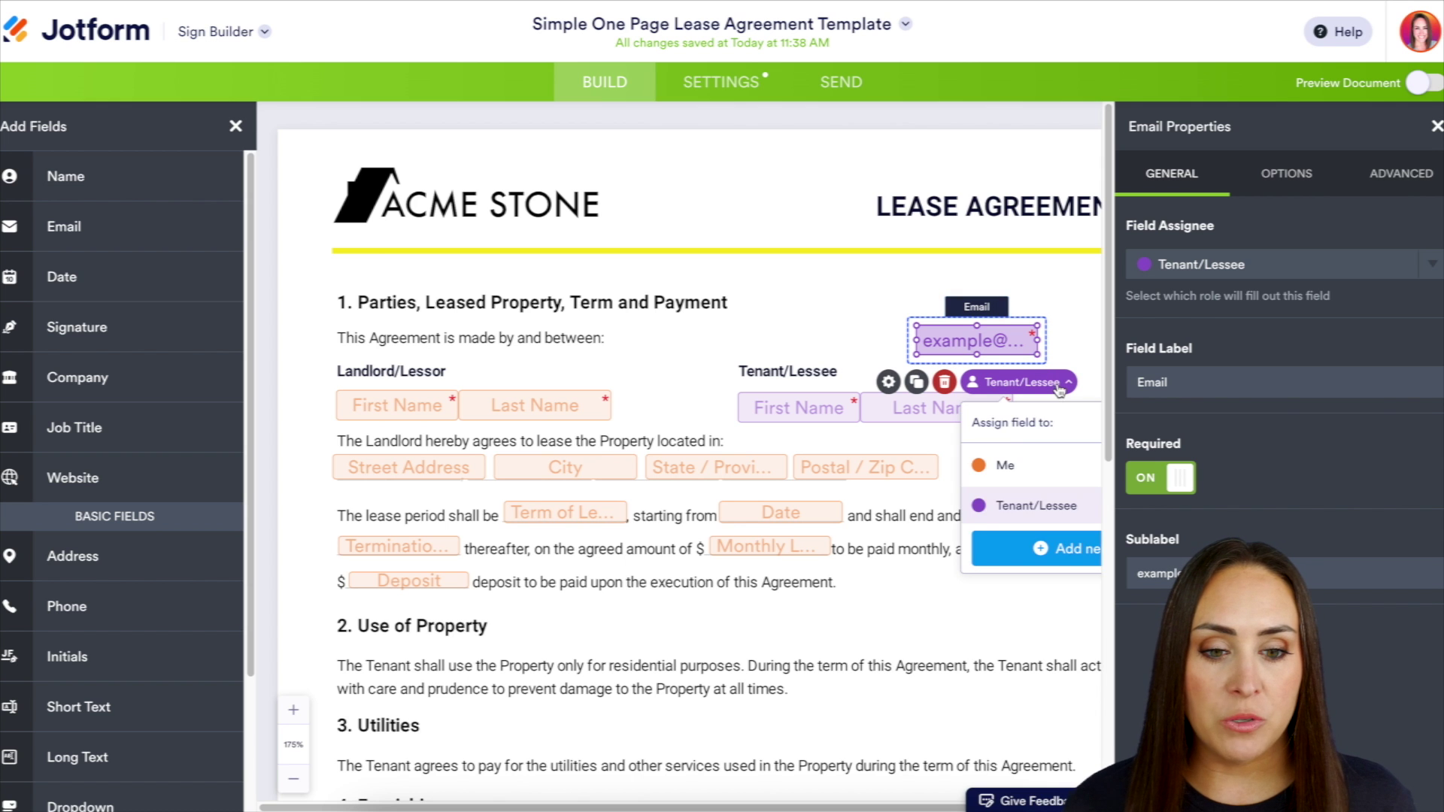
{"action": "left_click", "coordinate": [1196, 272]}
{"action": "left_click", "coordinate": [1191, 311]}
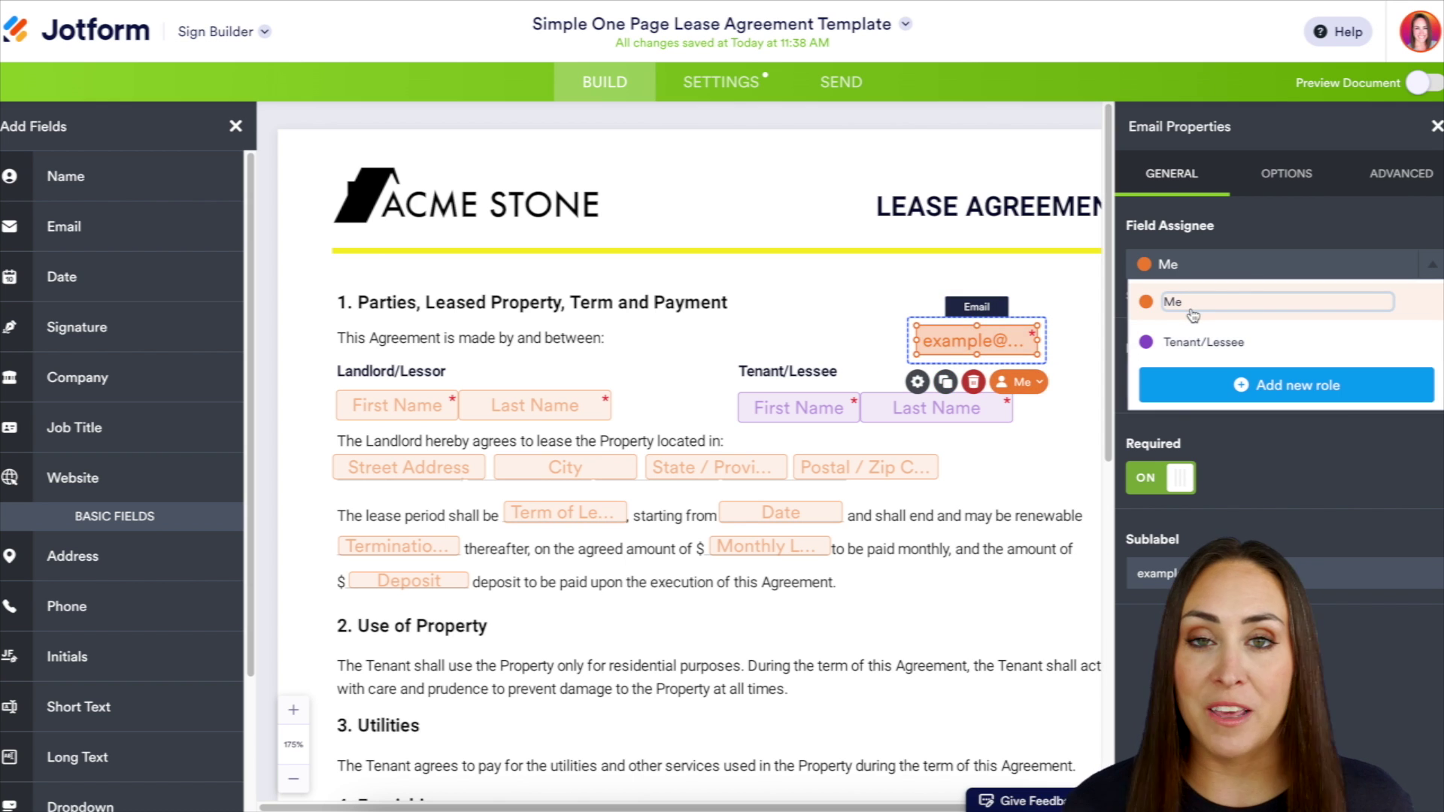
{"action": "left_click", "coordinate": [1185, 342]}
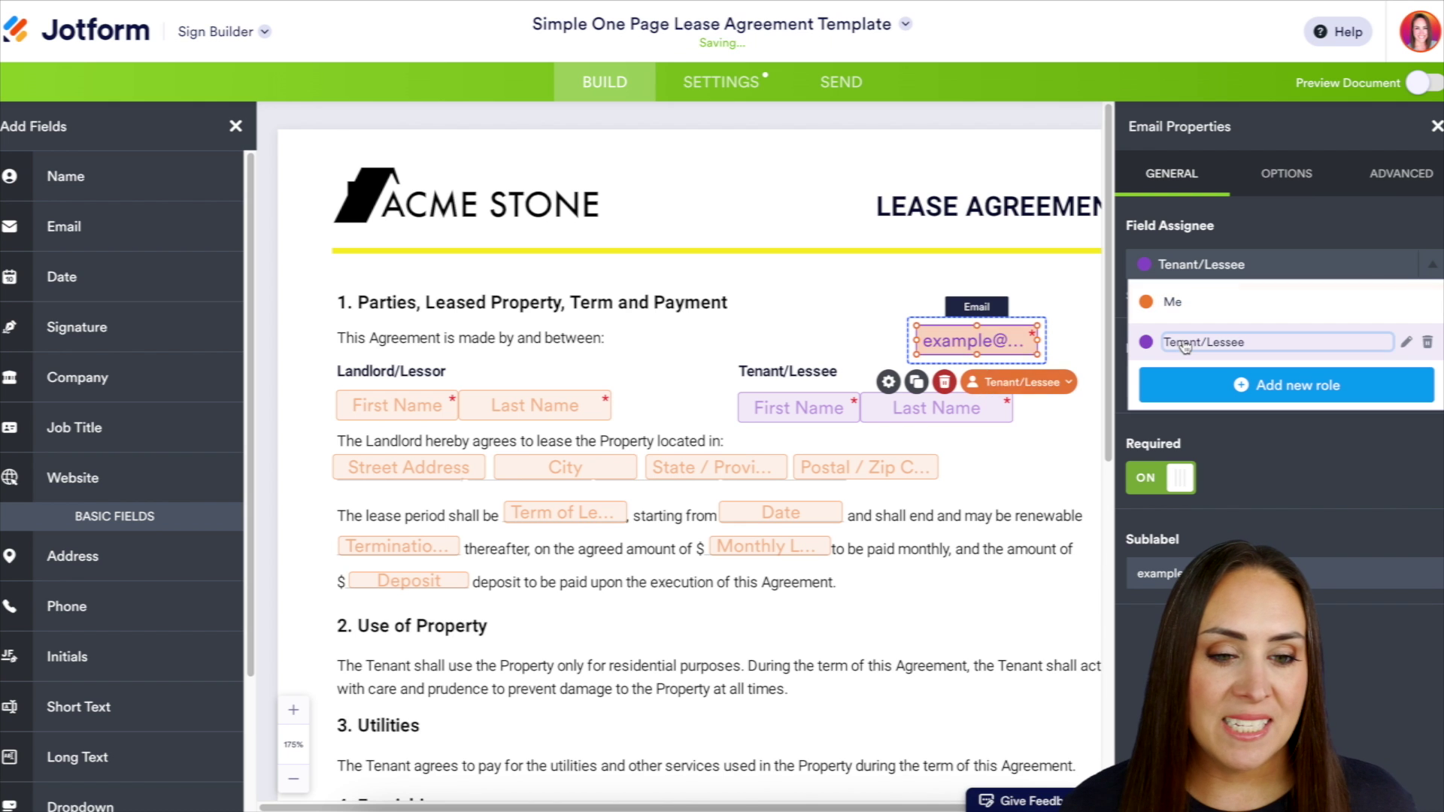
{"action": "left_click", "coordinate": [1078, 290]}
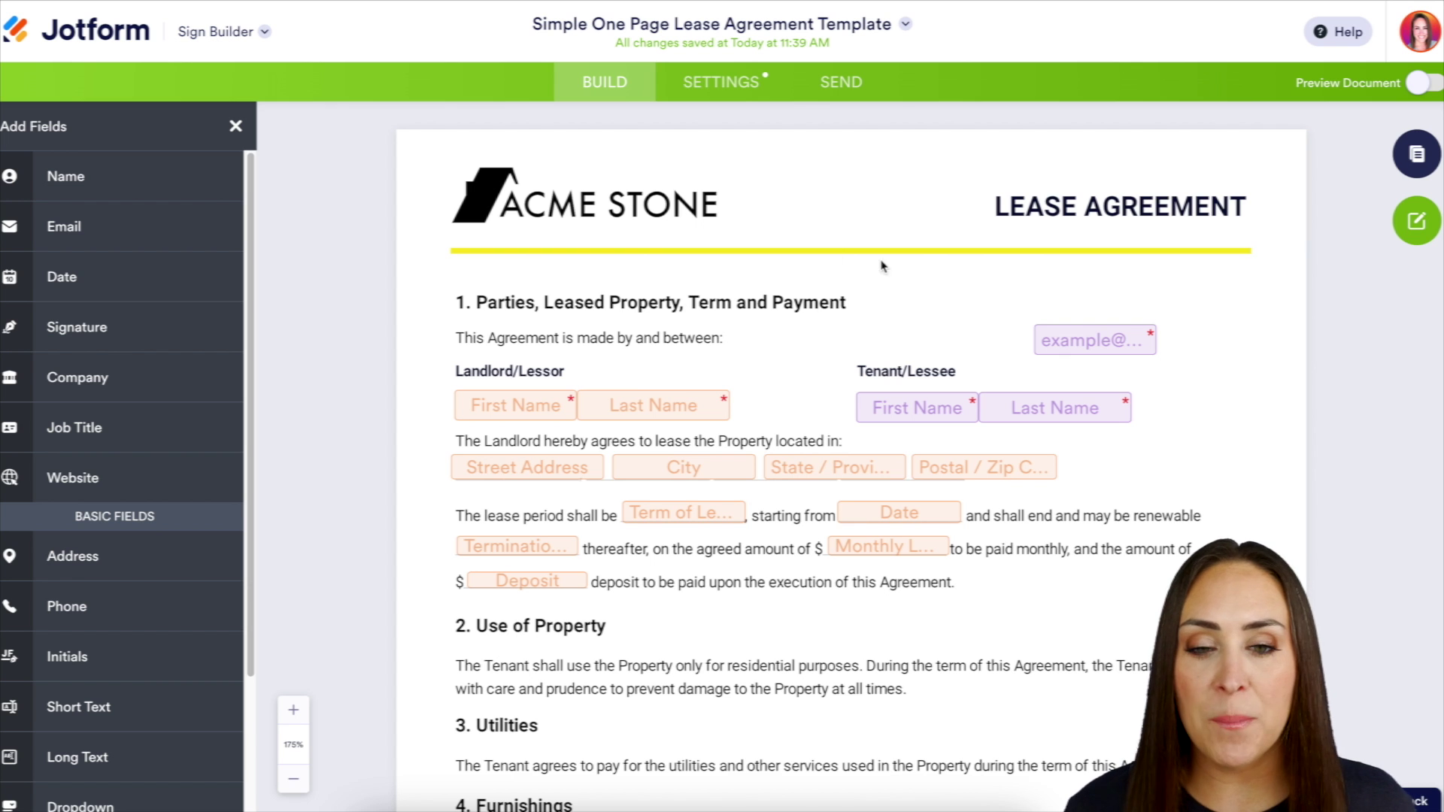
{"action": "left_click", "coordinate": [734, 95]}
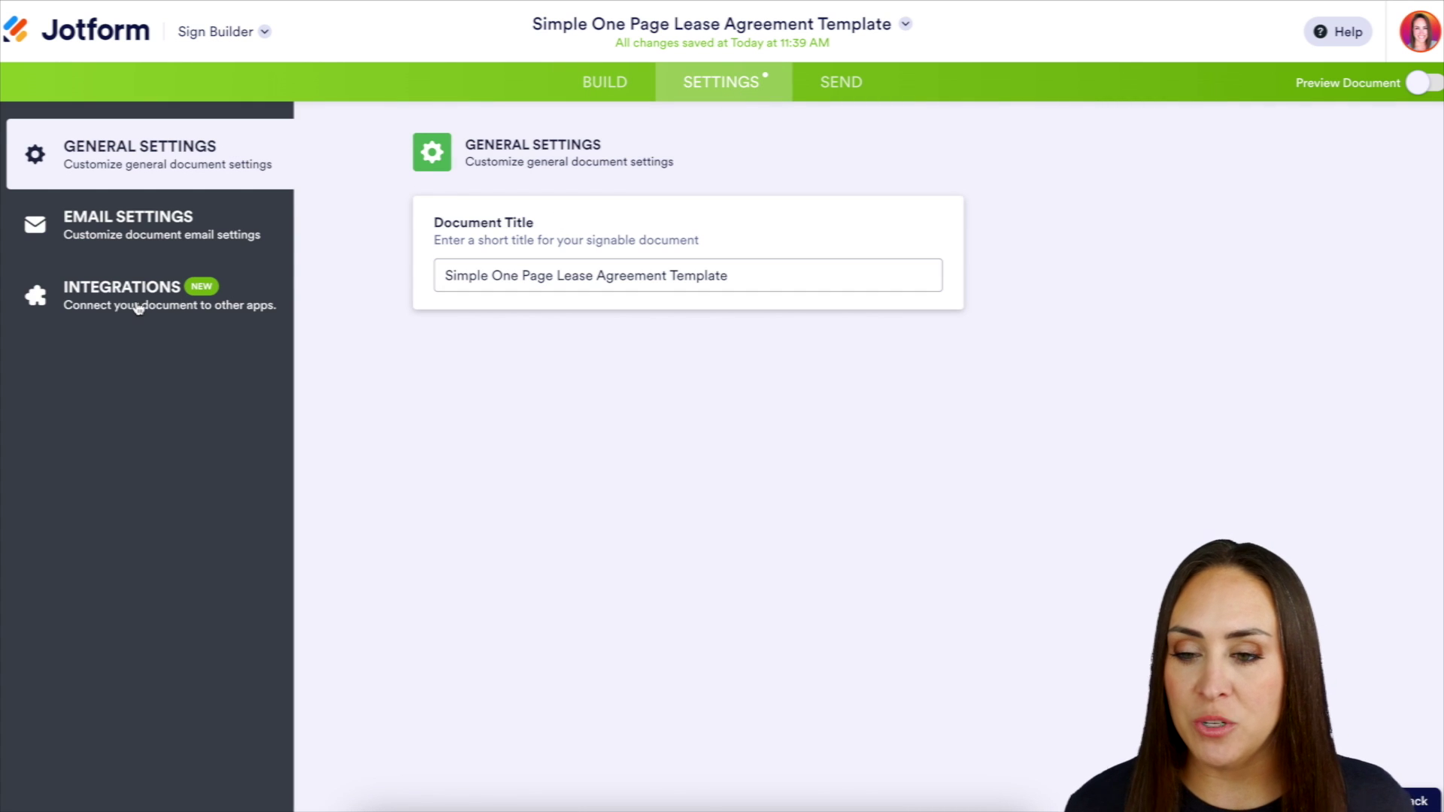
Step: Connect a Zoho CRM account integration and send signer data to the Leads module
{"action": "left_click", "coordinate": [140, 309]}
{"action": "left_click", "coordinate": [841, 190]}
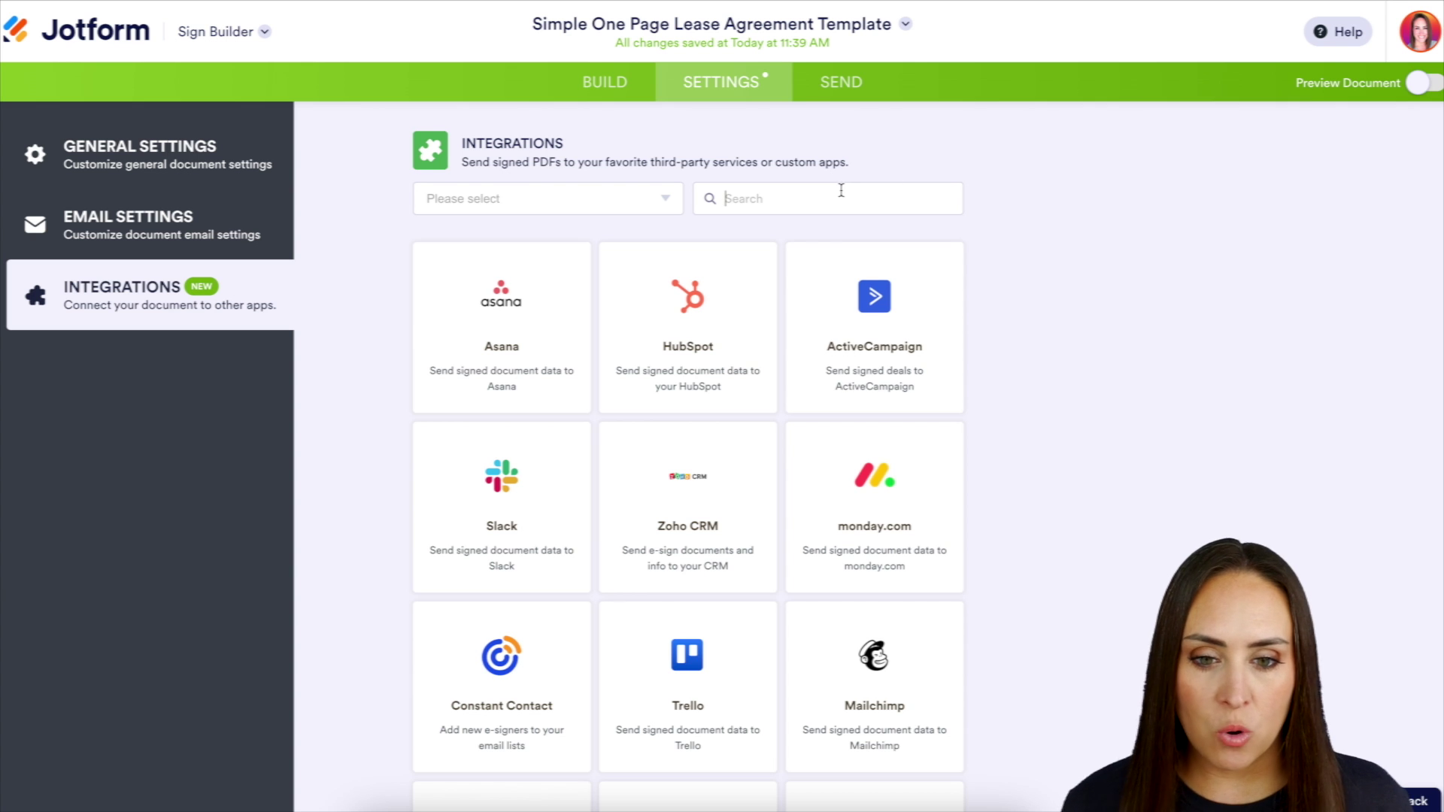
{"action": "type", "text": "zoho"}
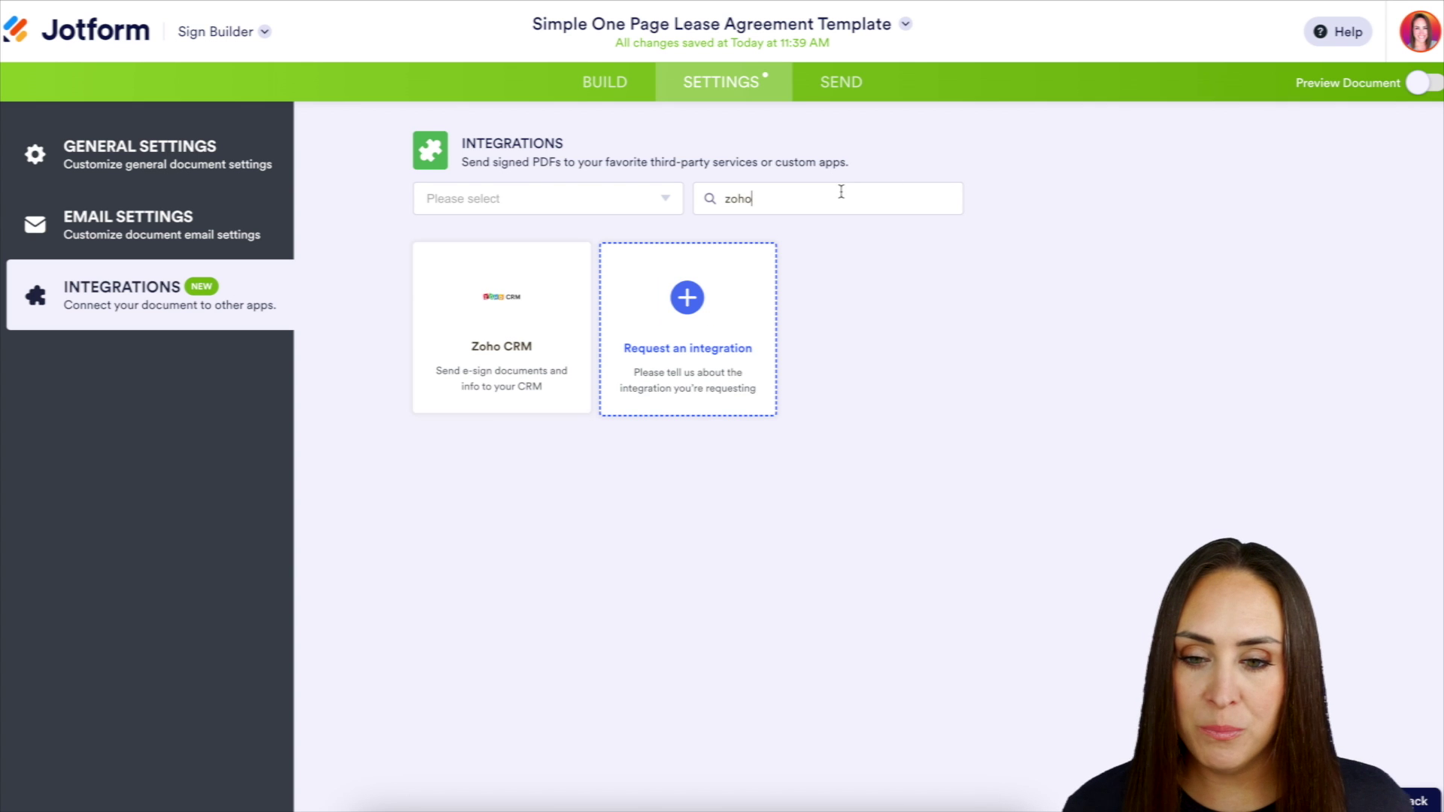
{"action": "left_click", "coordinate": [548, 361]}
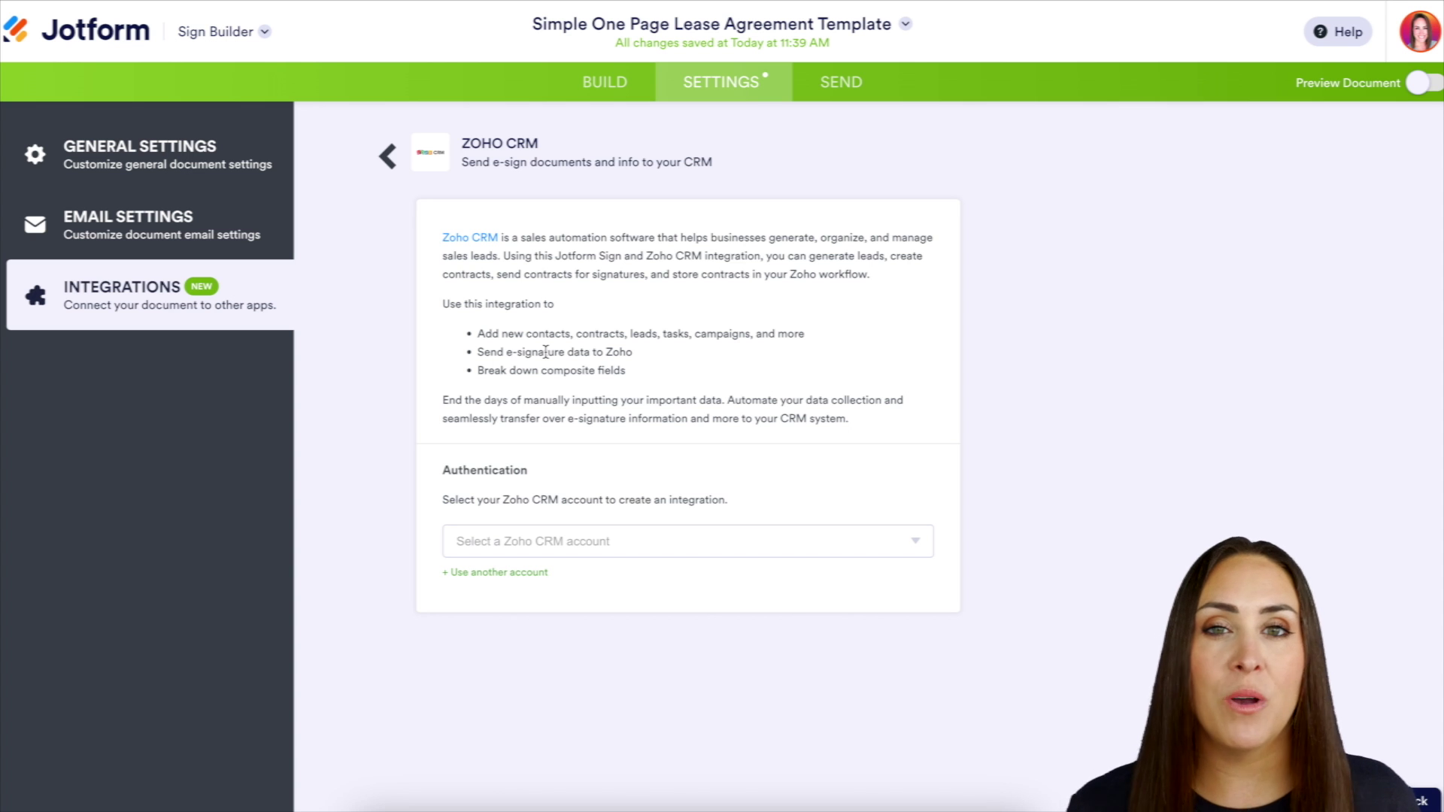
{"action": "left_click", "coordinate": [913, 543]}
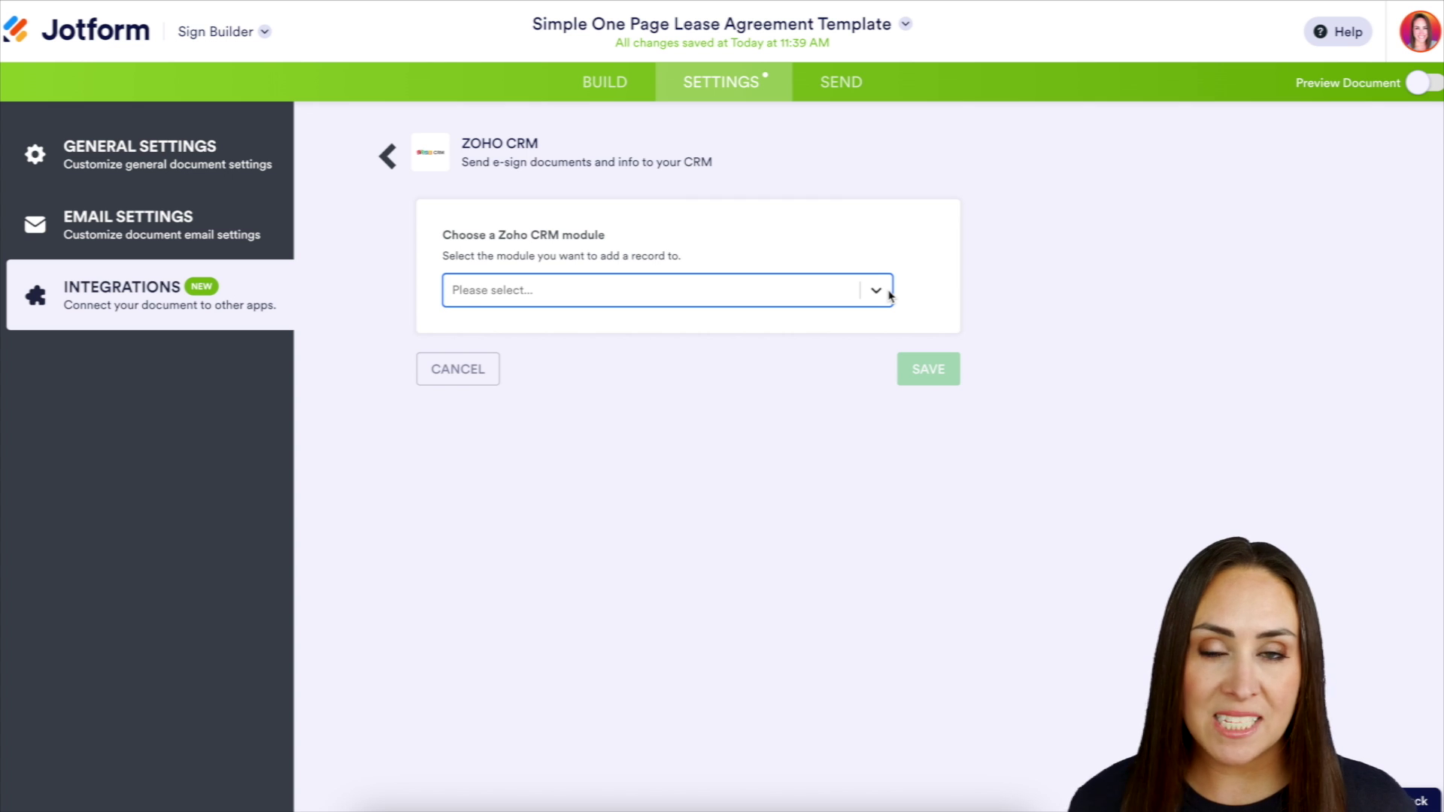
{"action": "left_click", "coordinate": [889, 295]}
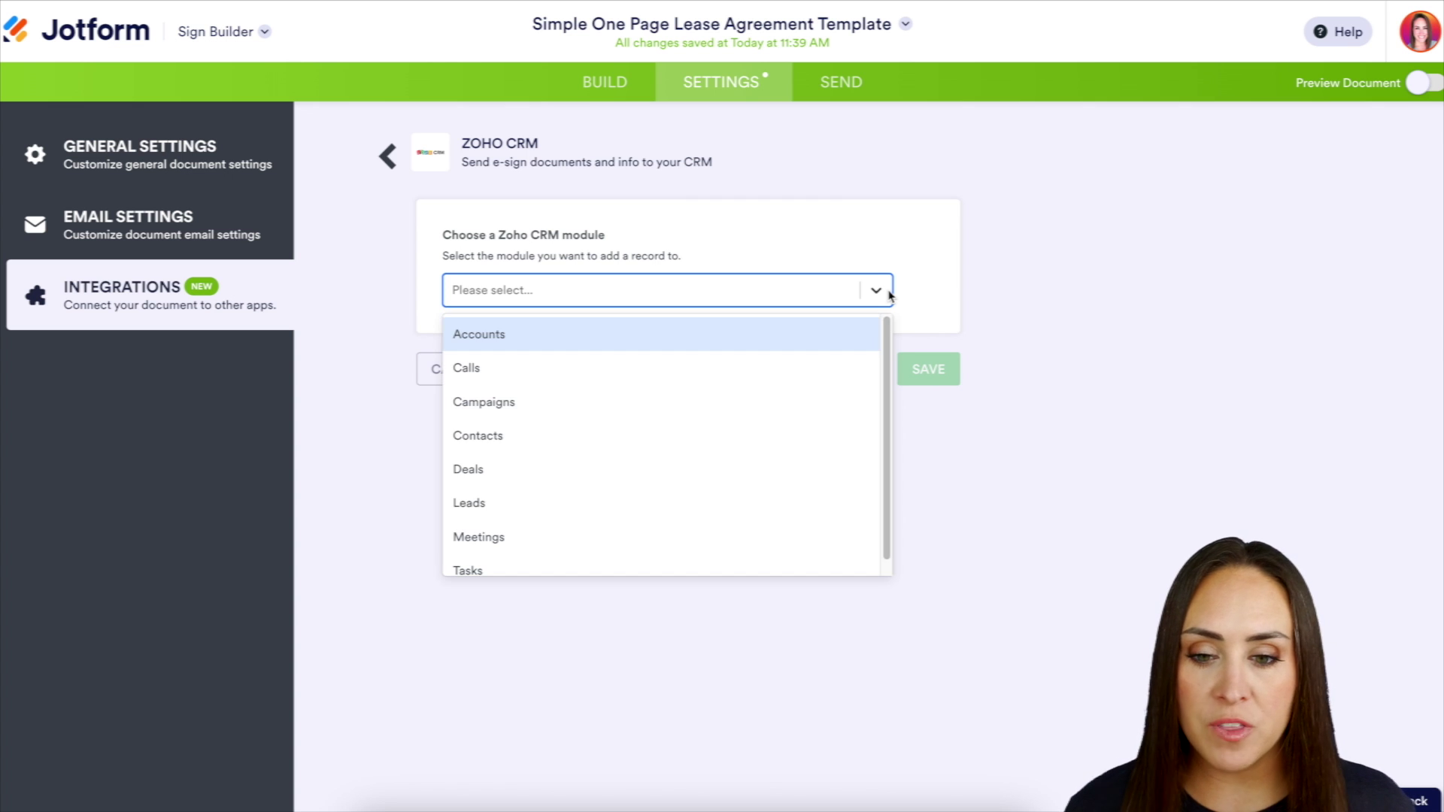
{"action": "left_click", "coordinate": [645, 509]}
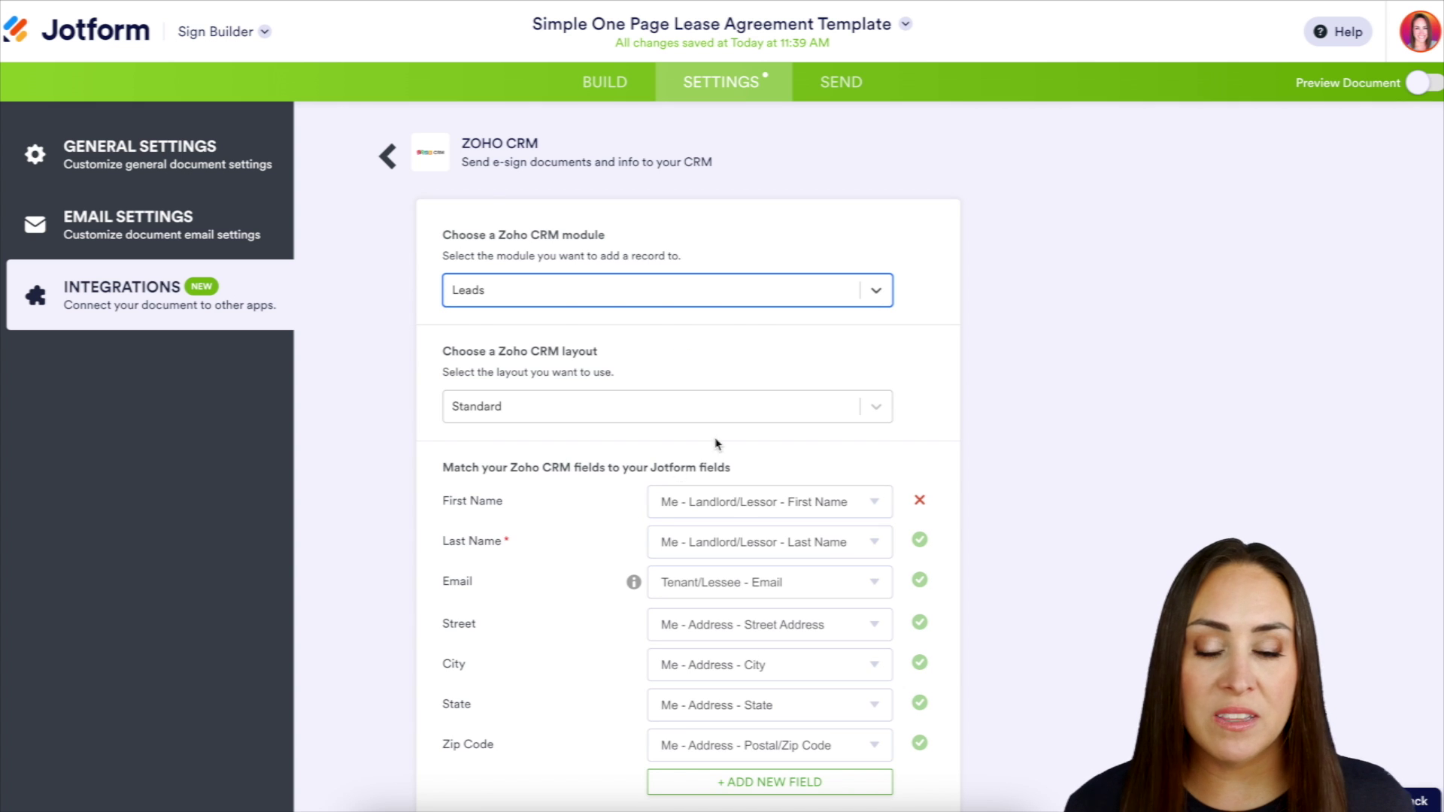
Step: Save the Leads field mapping and complete the Zoho CRM integration
{"action": "scroll", "coordinate": [995, 441], "scroll_direction": "down", "scroll_amount": 3}
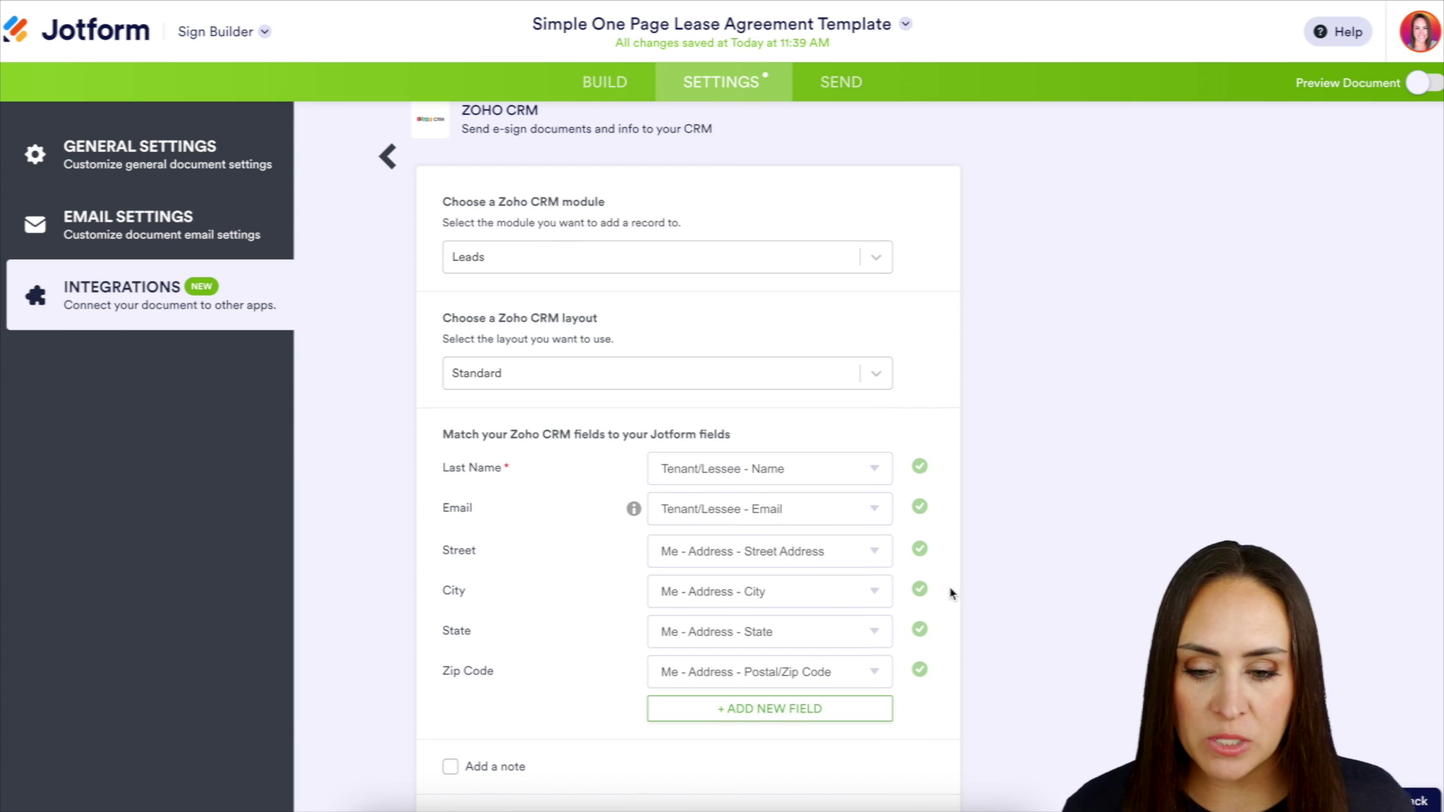
{"action": "scroll", "coordinate": [954, 600], "scroll_direction": "down", "scroll_amount": 4}
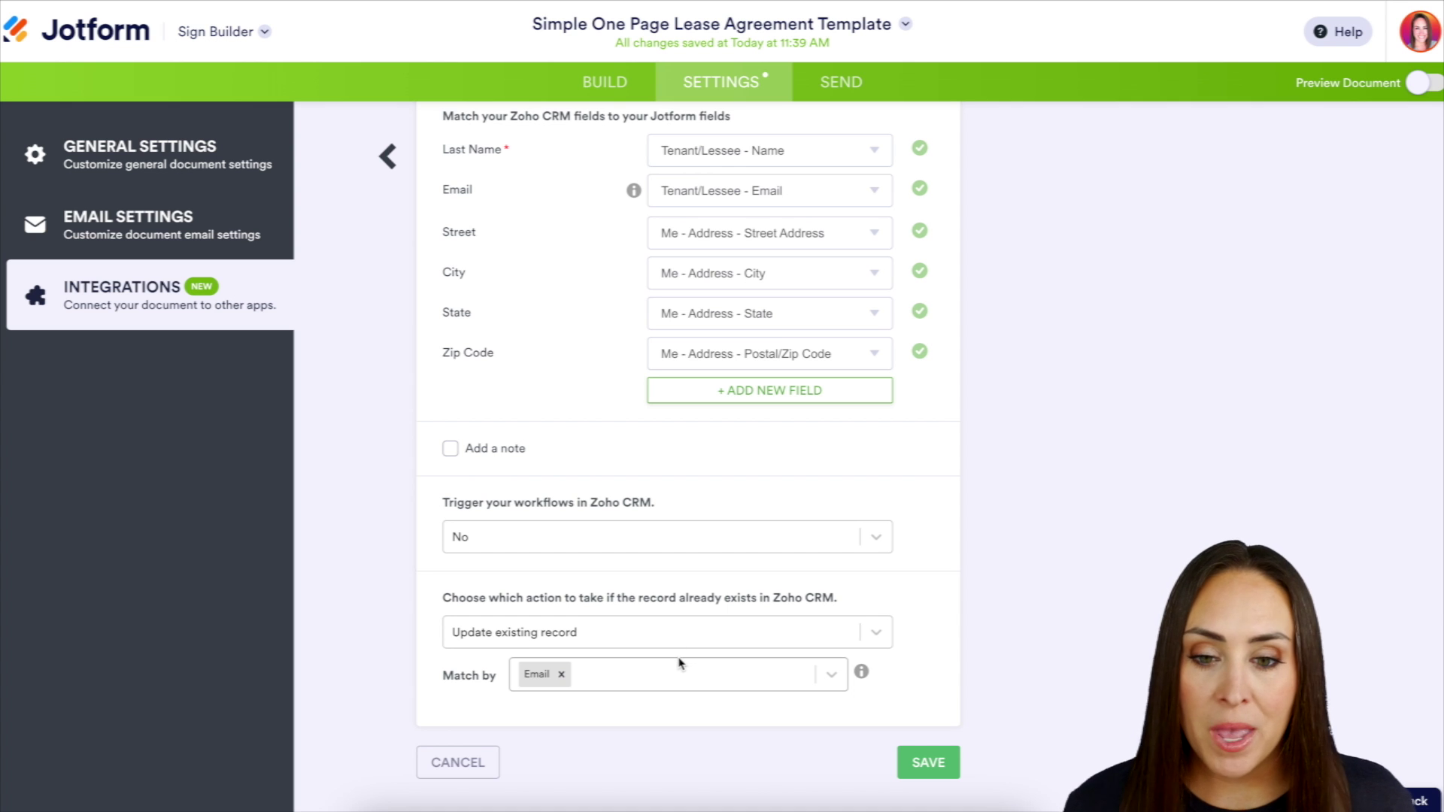
{"action": "left_click", "coordinate": [949, 764]}
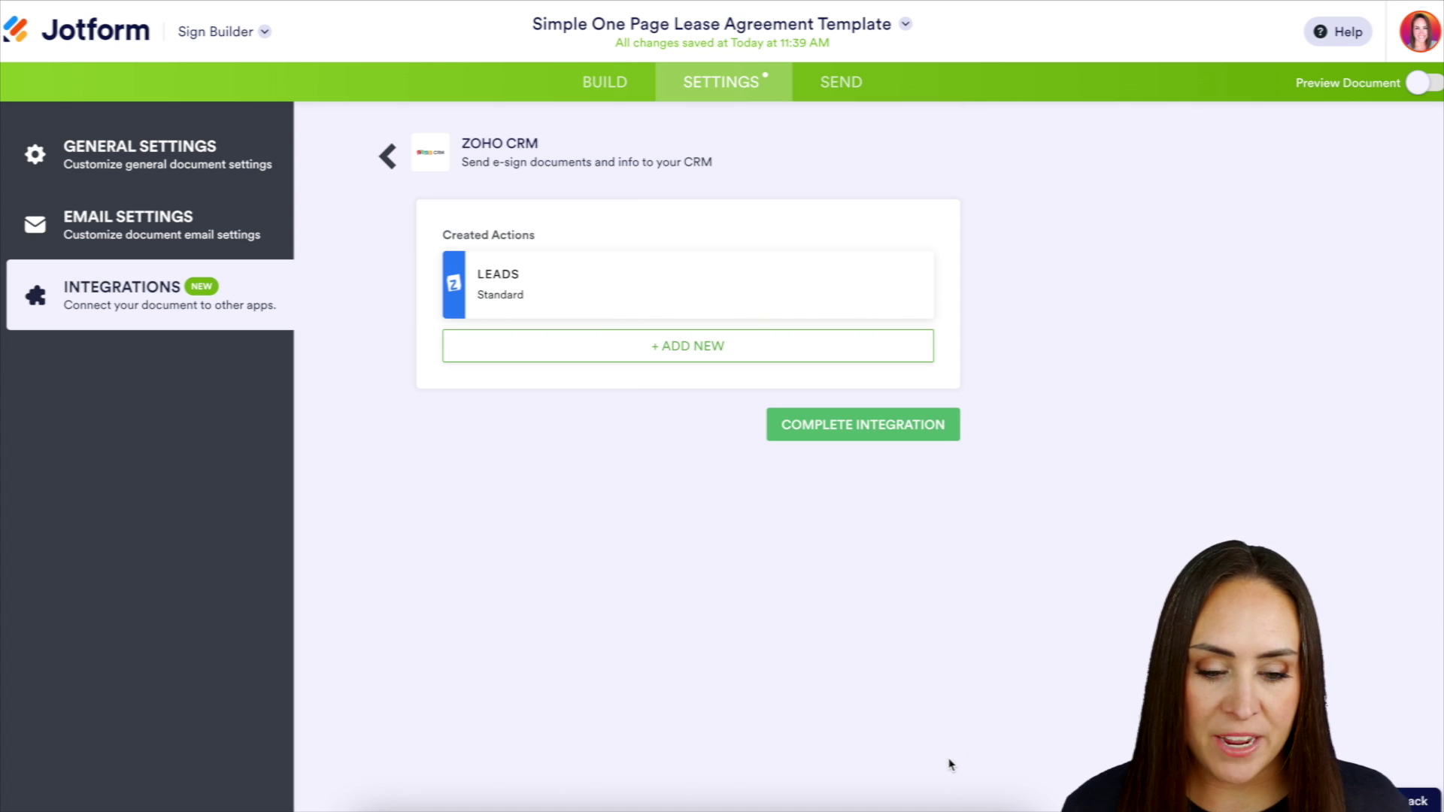
{"action": "left_click", "coordinate": [848, 423]}
{"action": "left_click", "coordinate": [905, 501]}
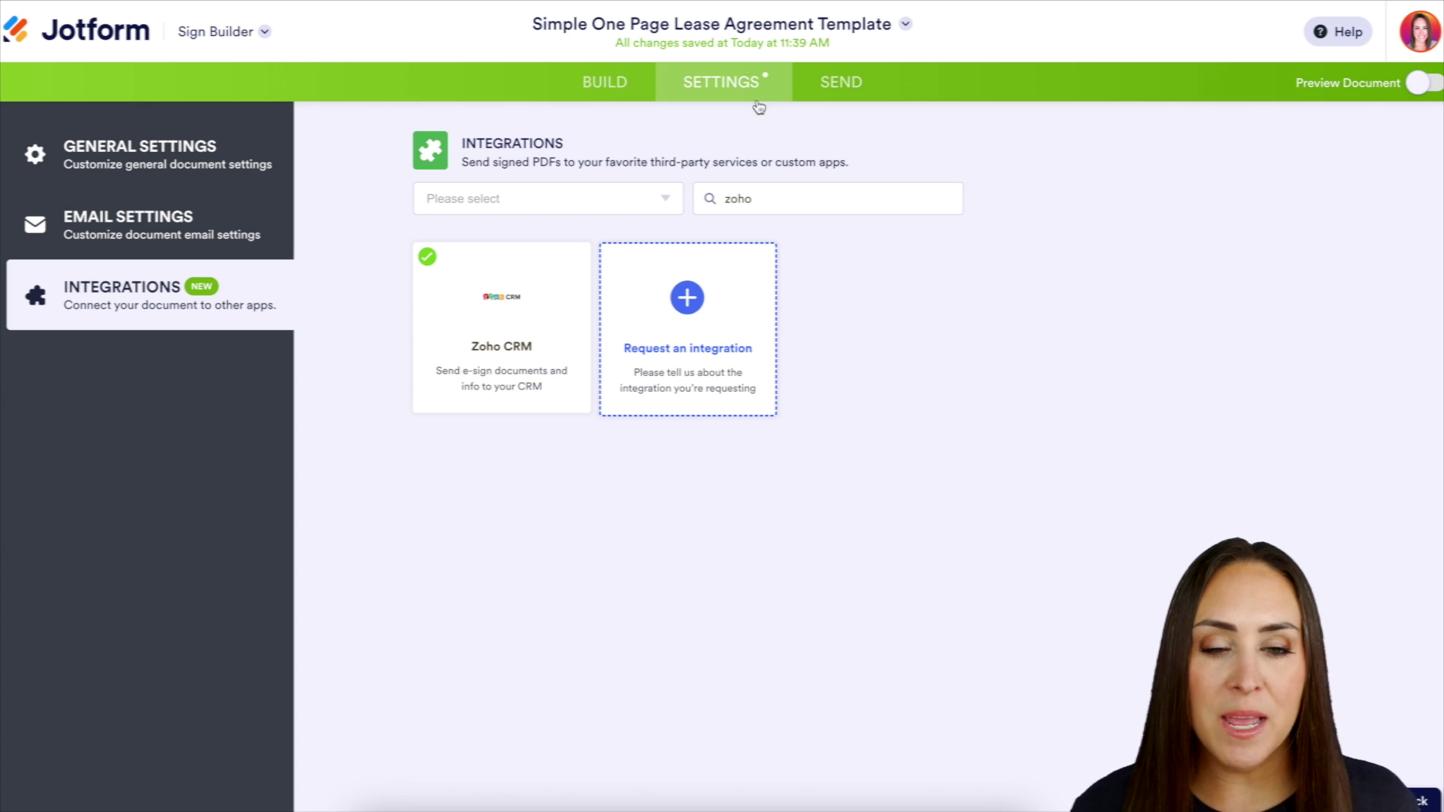
Step: Send the lease with signing order on, landlord first and tenant second, then open the invitation
{"action": "left_click", "coordinate": [822, 73]}
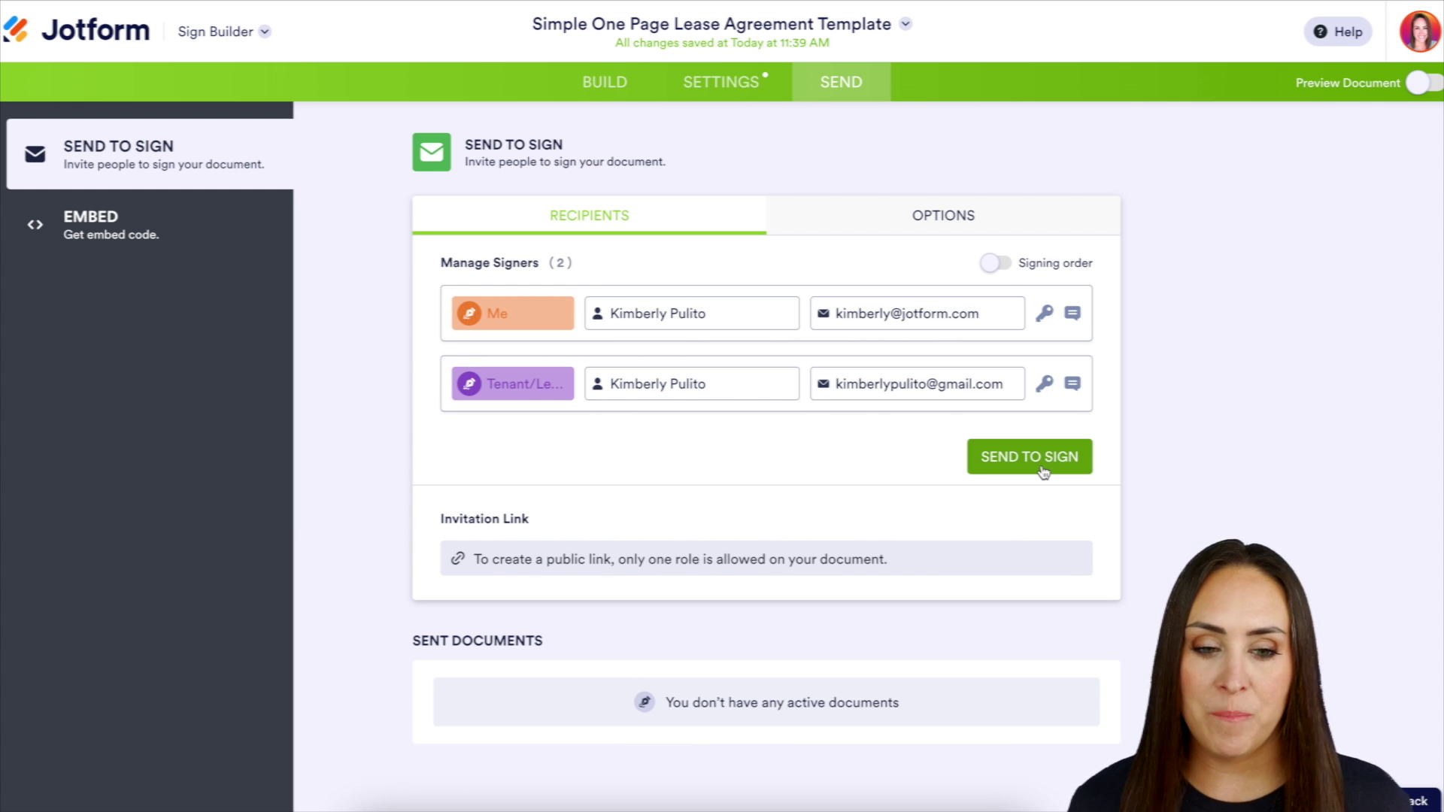
{"action": "left_click", "coordinate": [994, 263]}
{"action": "left_click_drag", "start_coordinate": [456, 380], "coordinate": [456, 410]}
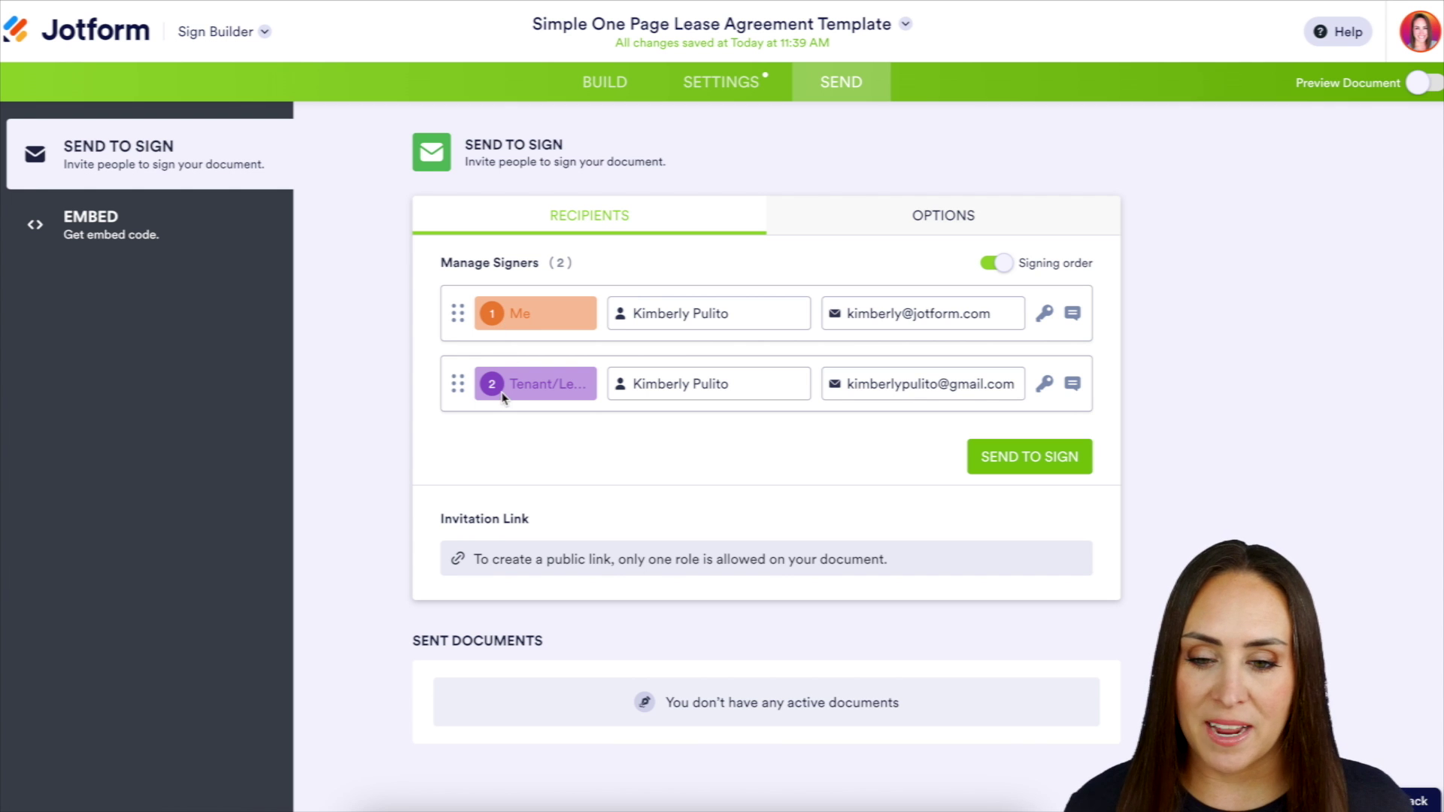
{"action": "left_click", "coordinate": [1038, 465]}
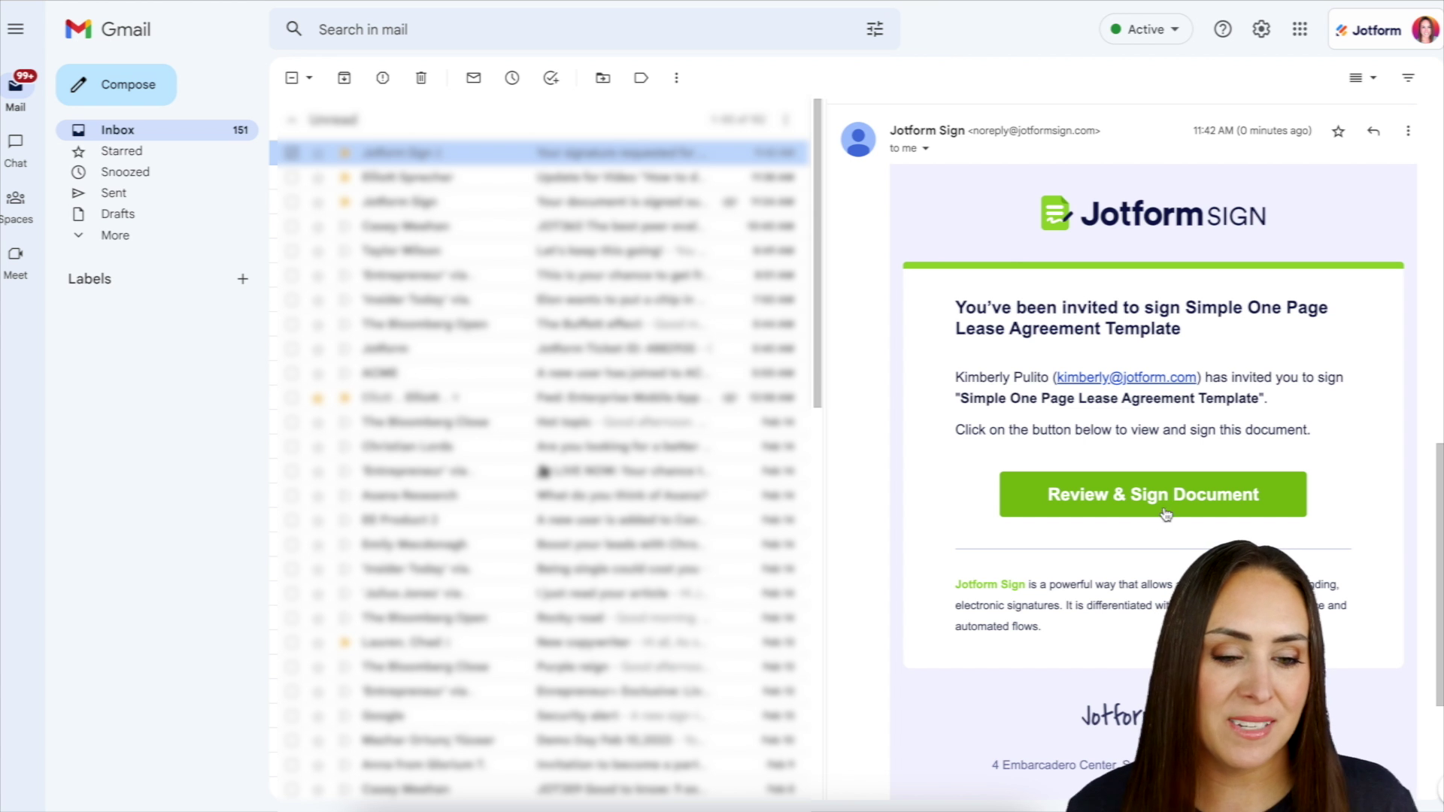
{"action": "left_click", "coordinate": [1150, 493]}
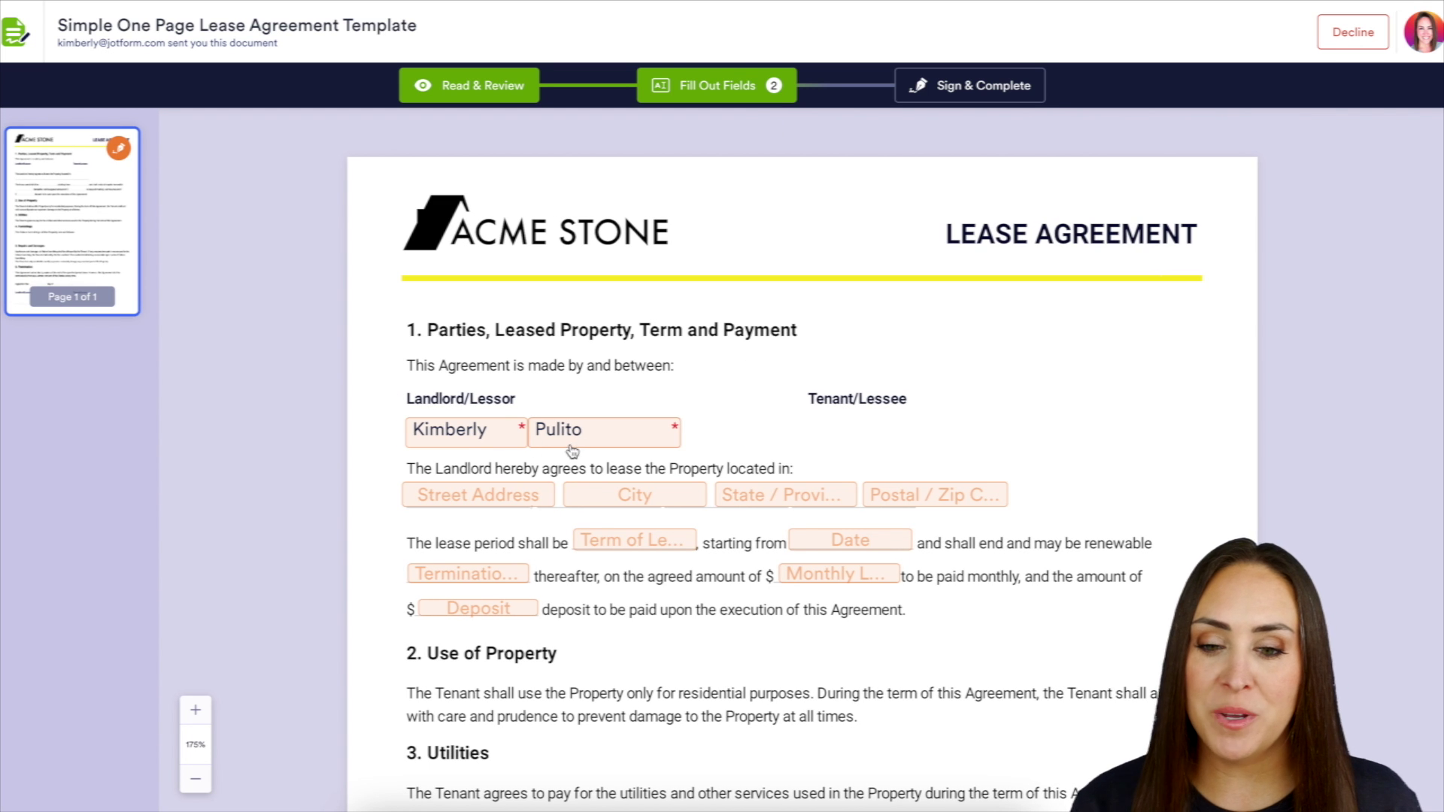
Step: Sign the Landlord/Lessor signature field and set its date to 02-15-2023
{"action": "scroll", "coordinate": [790, 406], "scroll_direction": "down", "scroll_amount": 8}
{"action": "left_click", "coordinate": [594, 655]}
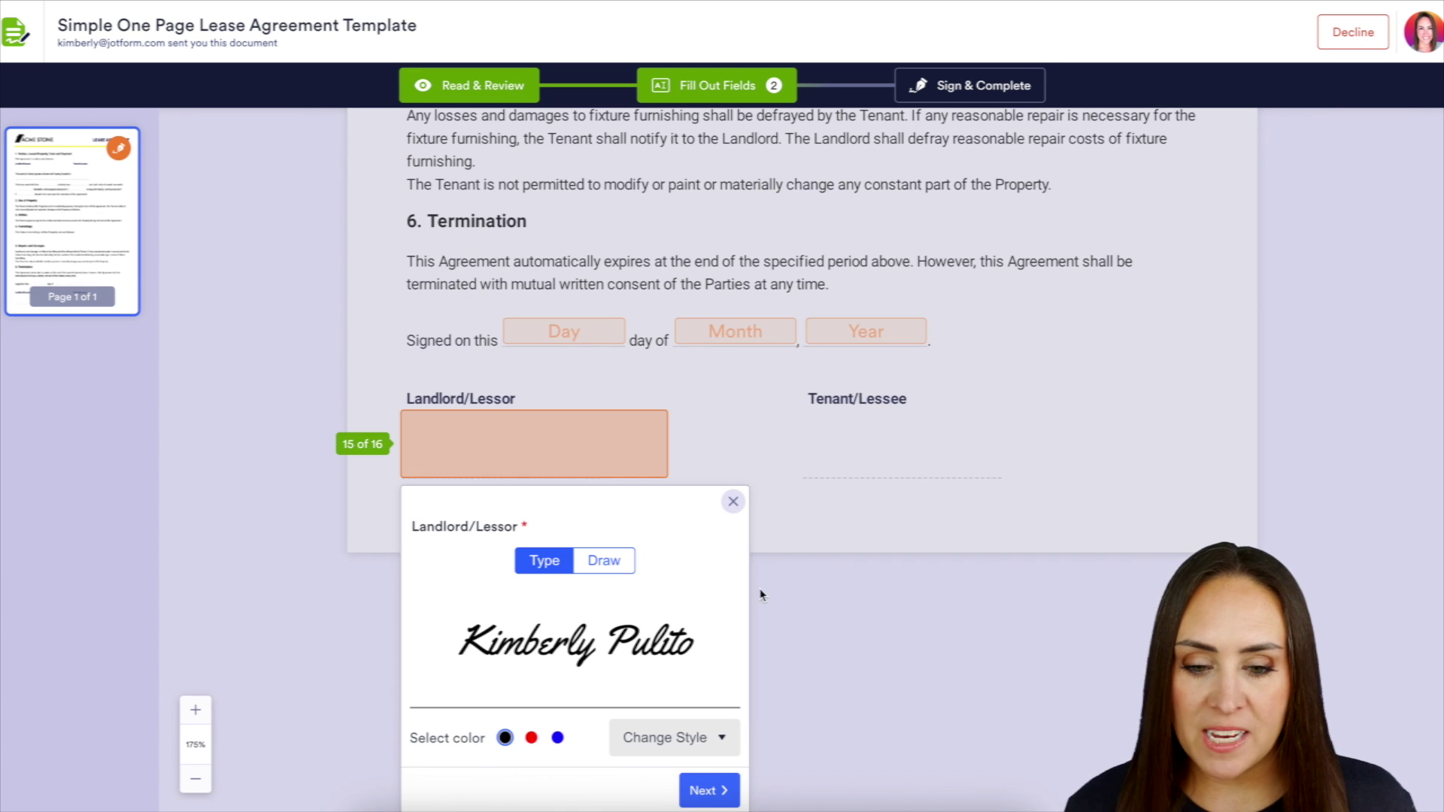
{"action": "left_click", "coordinate": [734, 502]}
{"action": "left_click", "coordinate": [617, 712]}
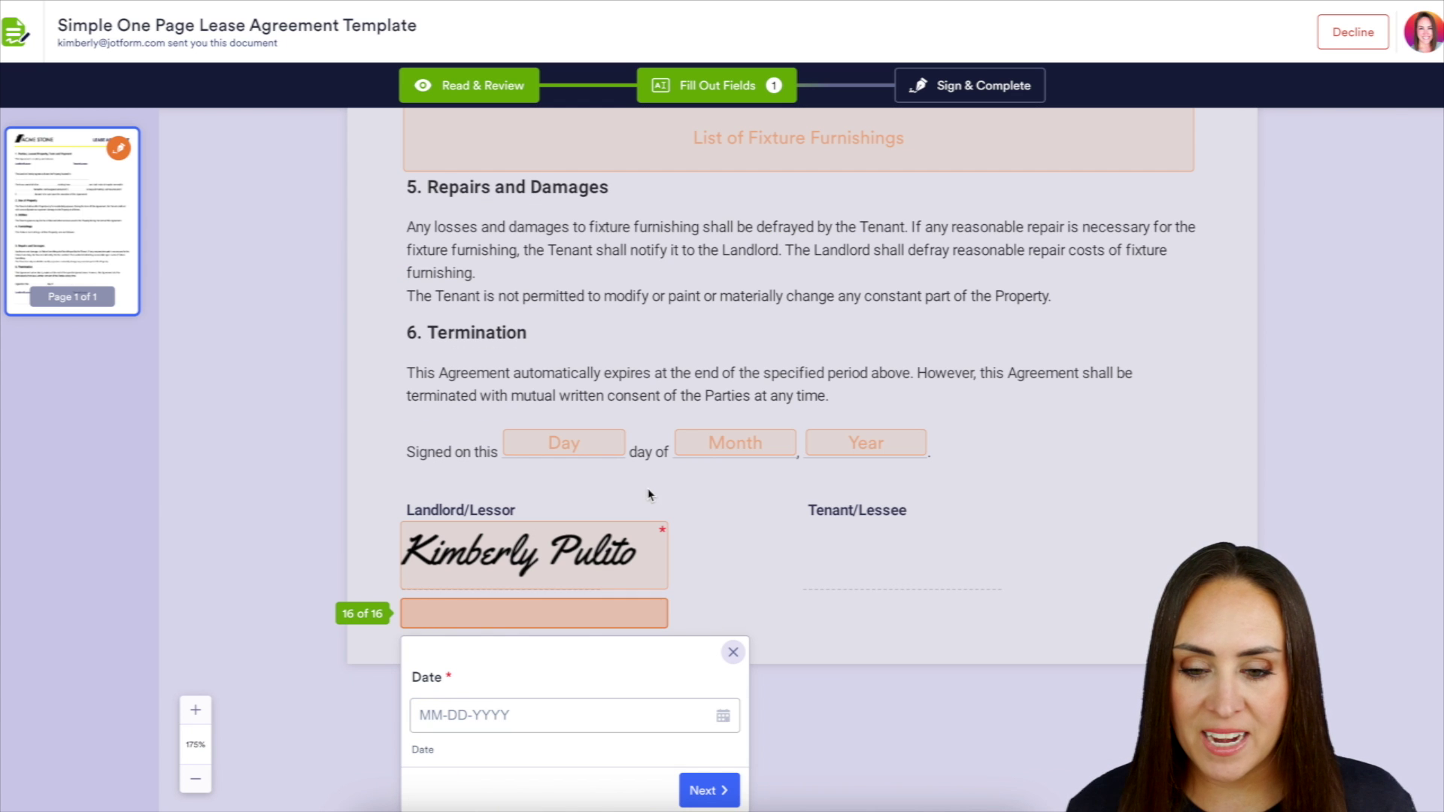
{"action": "left_click", "coordinate": [723, 715]}
{"action": "left_click", "coordinate": [572, 727]}
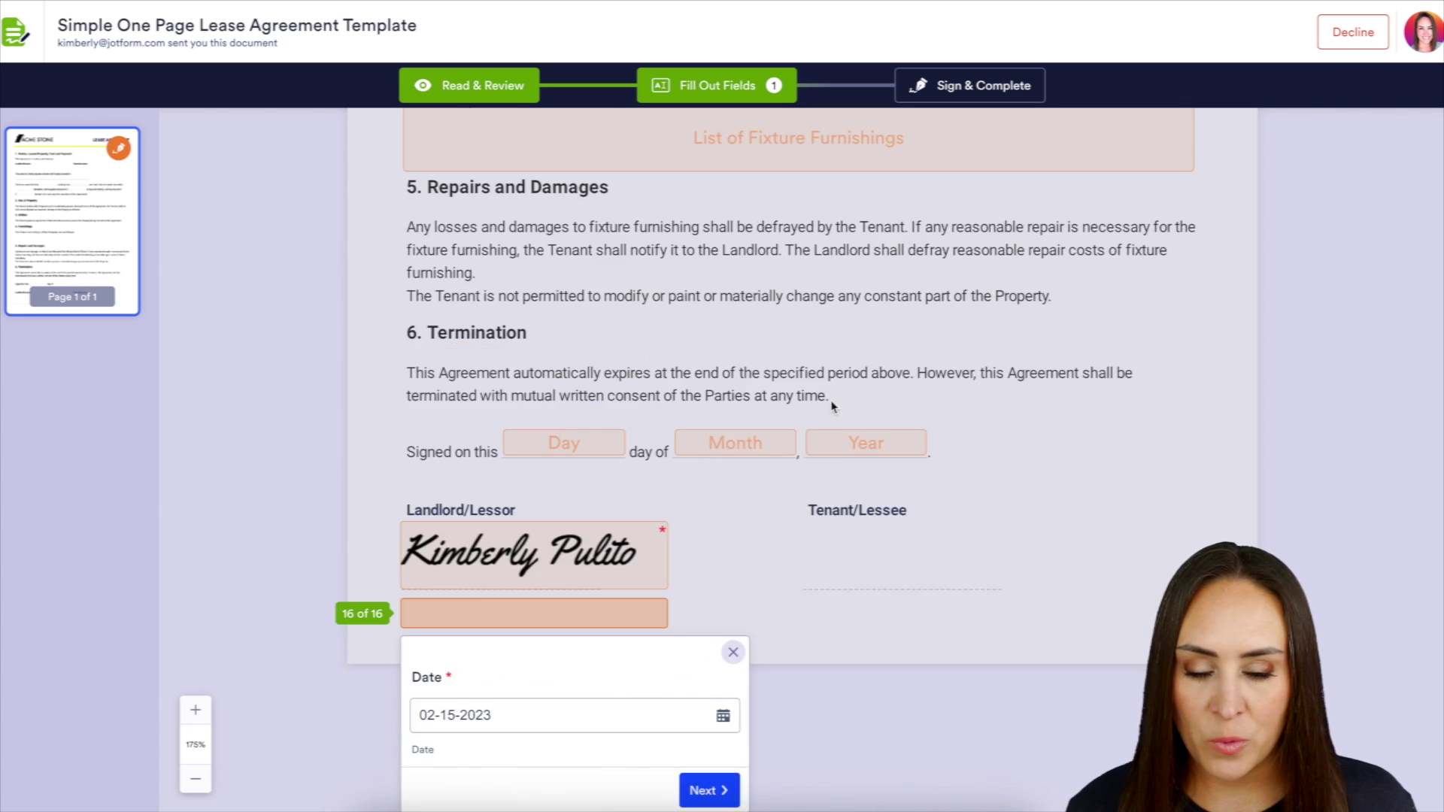
{"action": "key", "text": "Return"}
Step: Accept the e-signature terms to submit, then open the tenant's signing invitation
{"action": "left_click", "coordinate": [969, 85]}
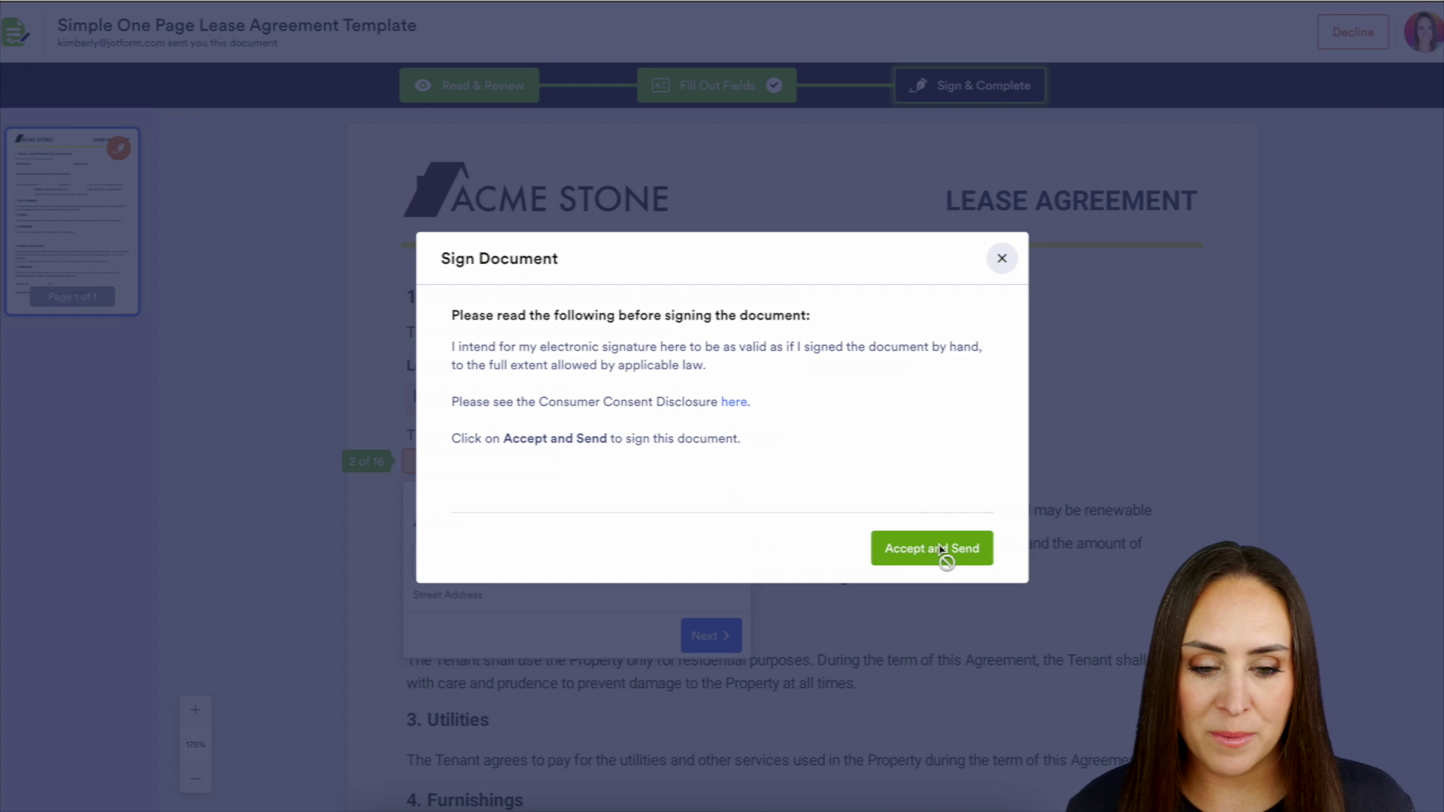
{"action": "left_click", "coordinate": [946, 544]}
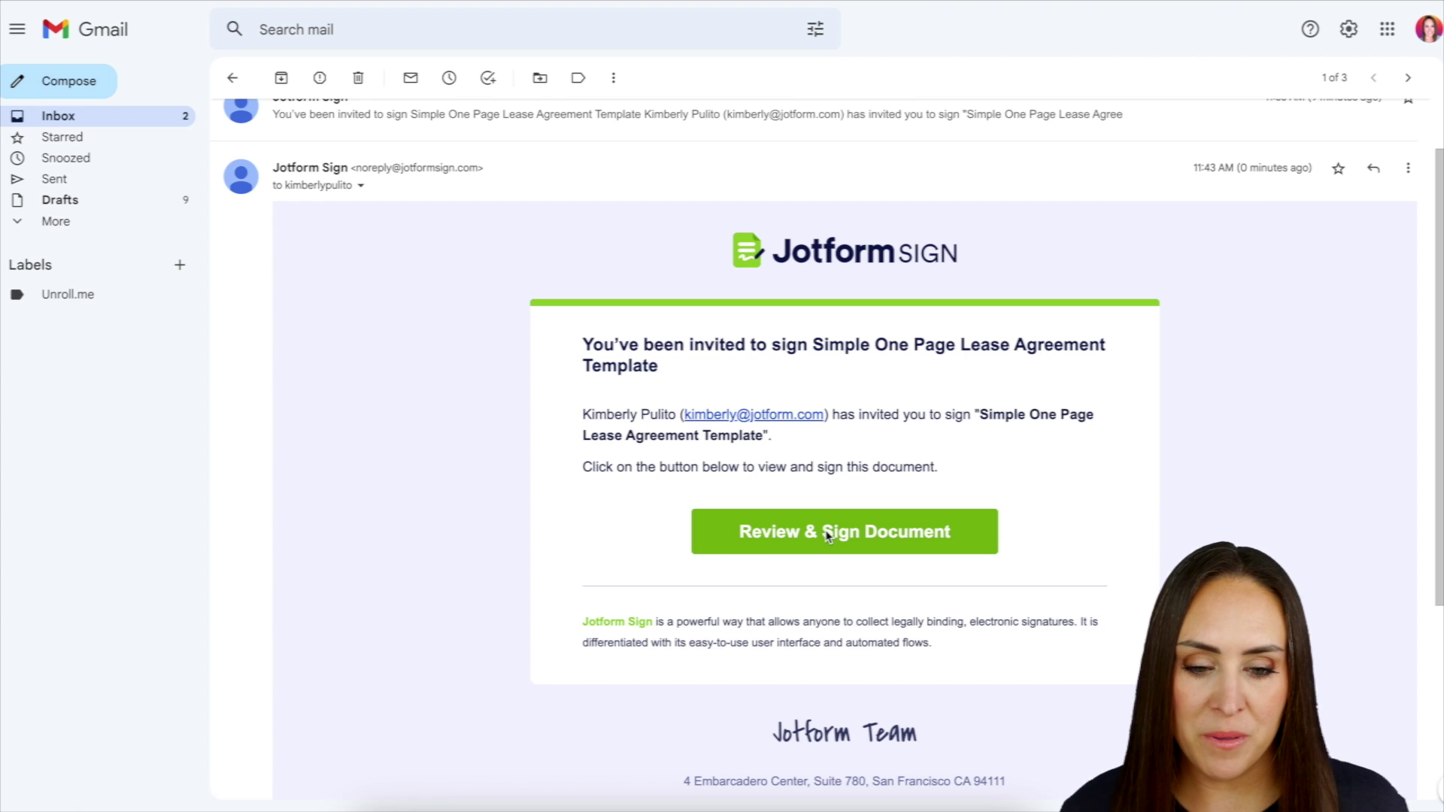
{"action": "left_click", "coordinate": [828, 536]}
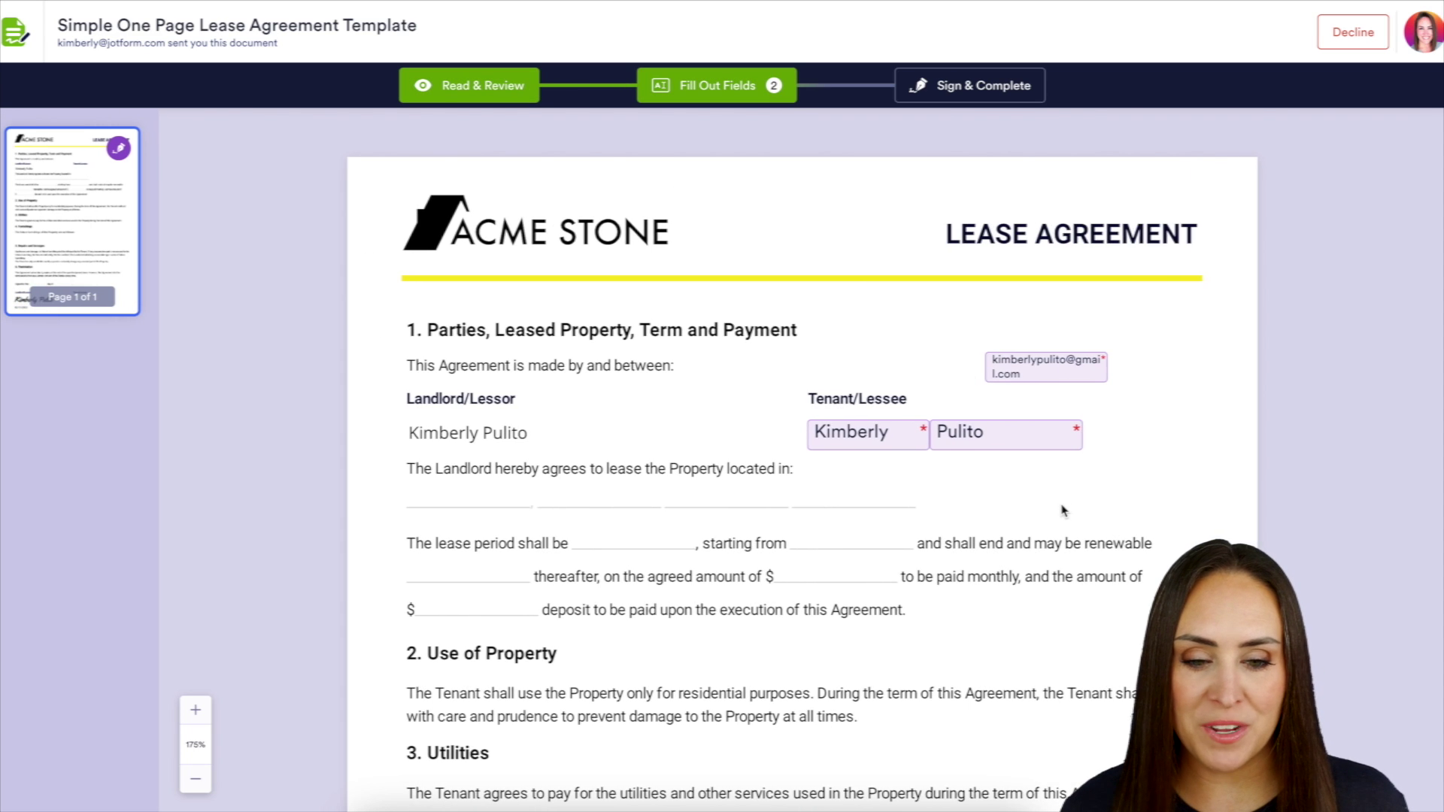
Step: Sign the Tenant/Lessee field, date it 02-15-2023, and accept the terms to submit
{"action": "scroll", "coordinate": [903, 396], "scroll_direction": "down", "scroll_amount": 9}
{"action": "left_click", "coordinate": [928, 664]}
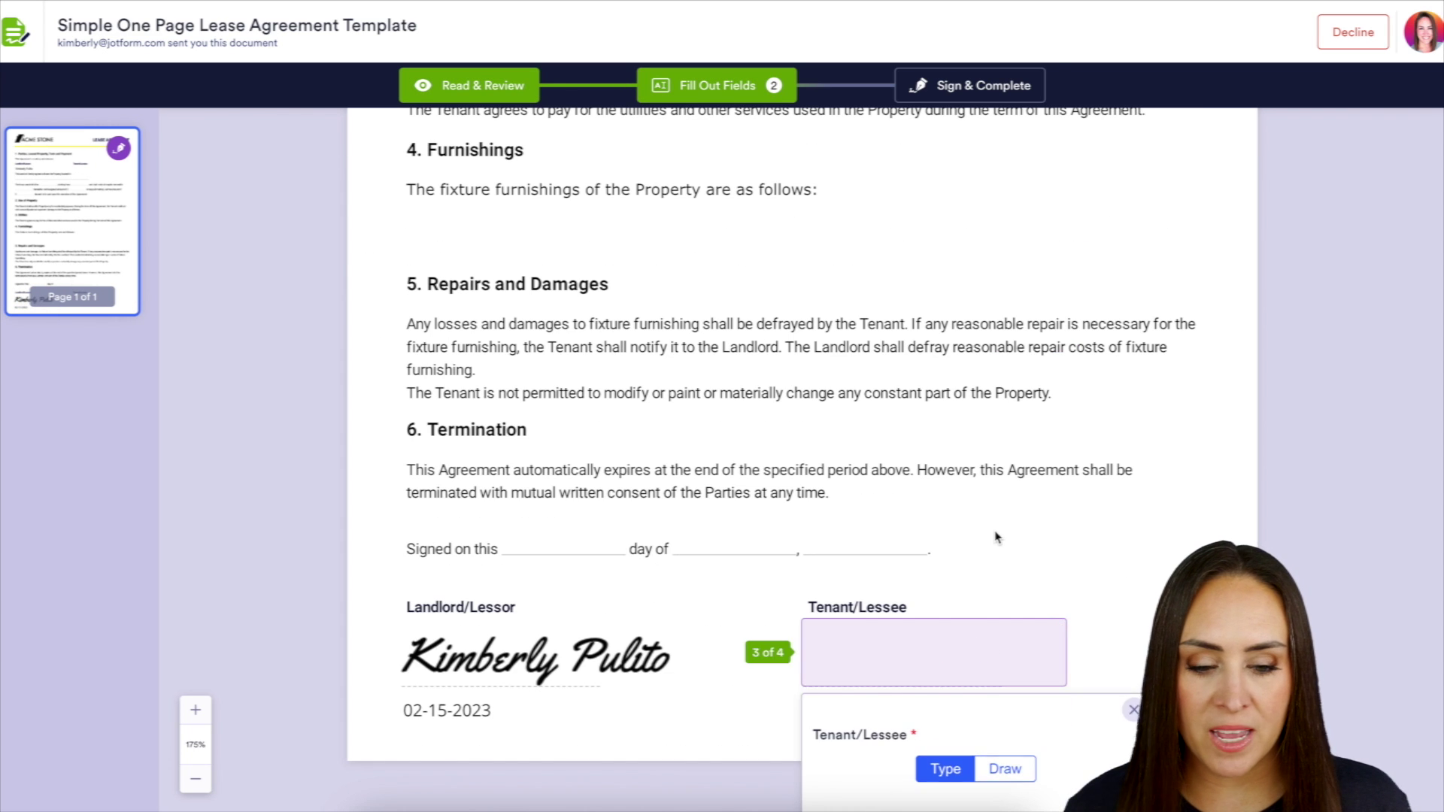
{"action": "left_click", "coordinate": [1136, 519]}
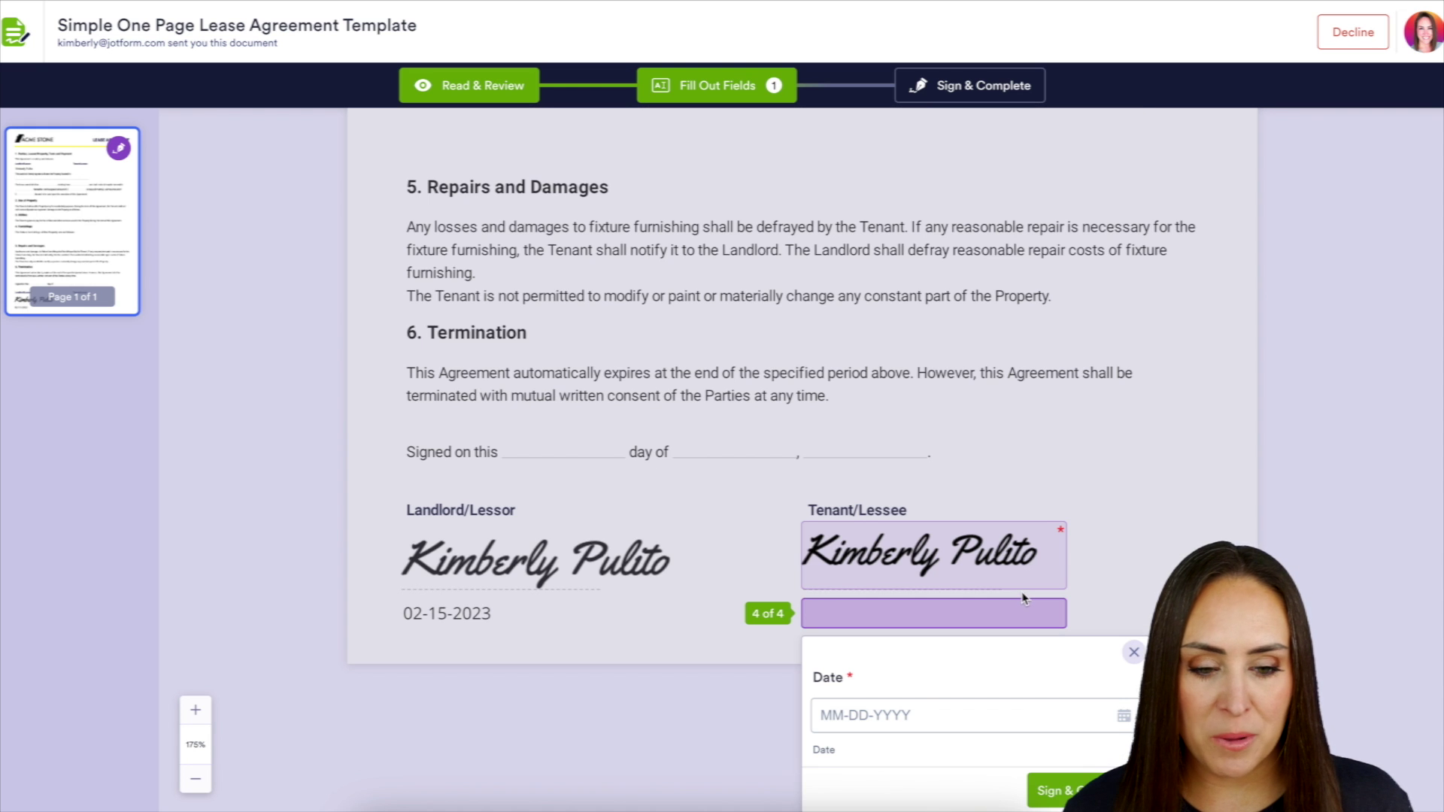
{"action": "left_click", "coordinate": [1123, 719]}
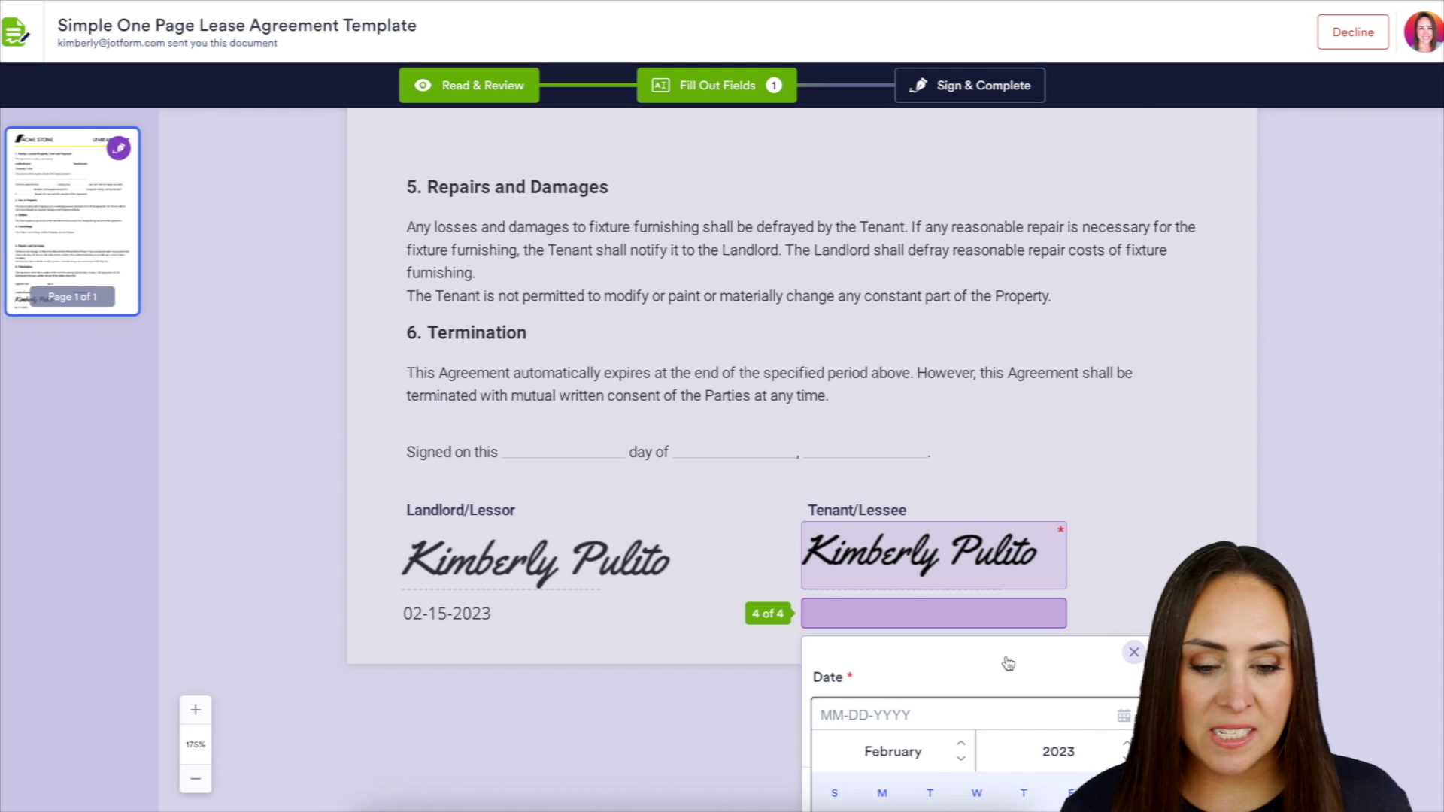
{"action": "left_click", "coordinate": [981, 733]}
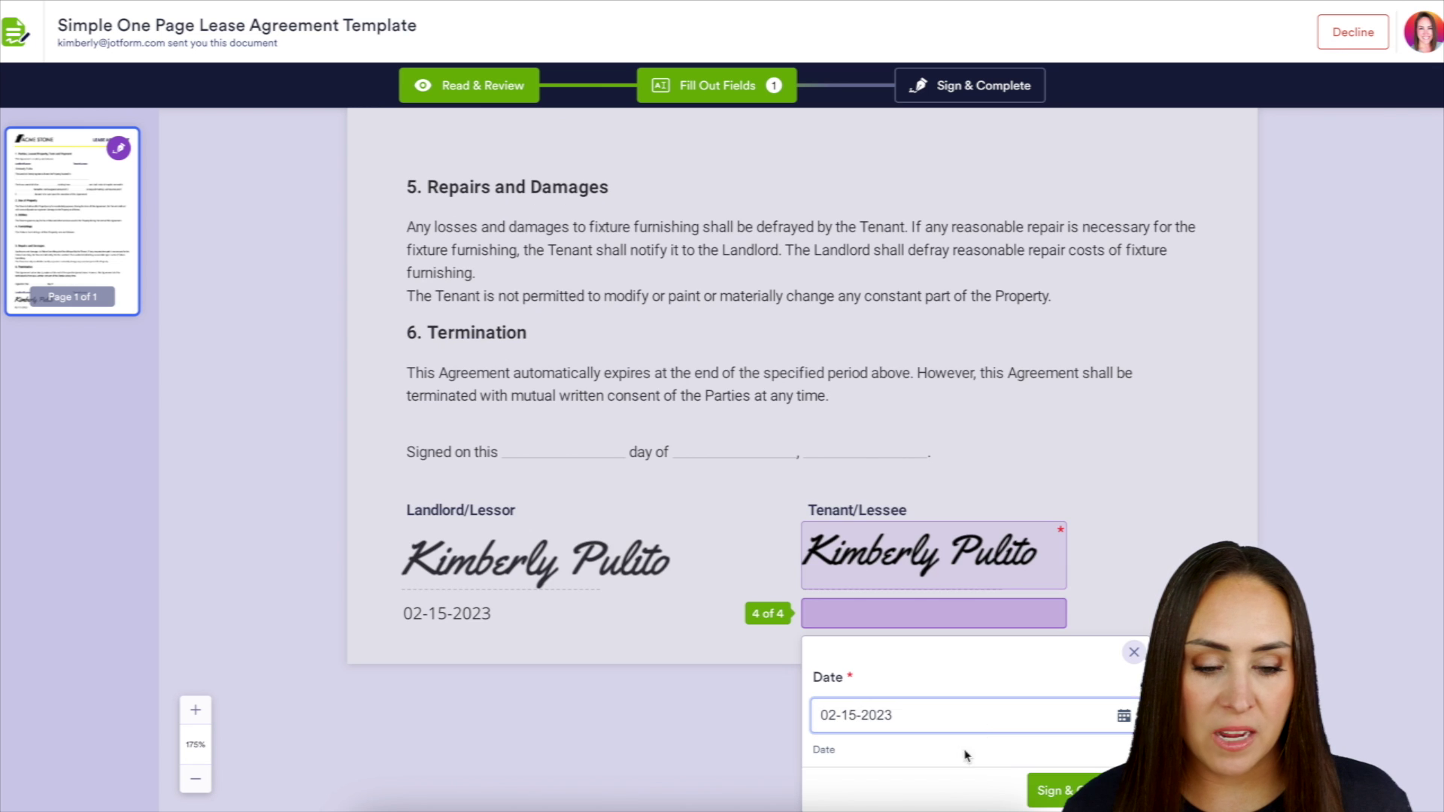
{"action": "left_click", "coordinate": [1057, 796]}
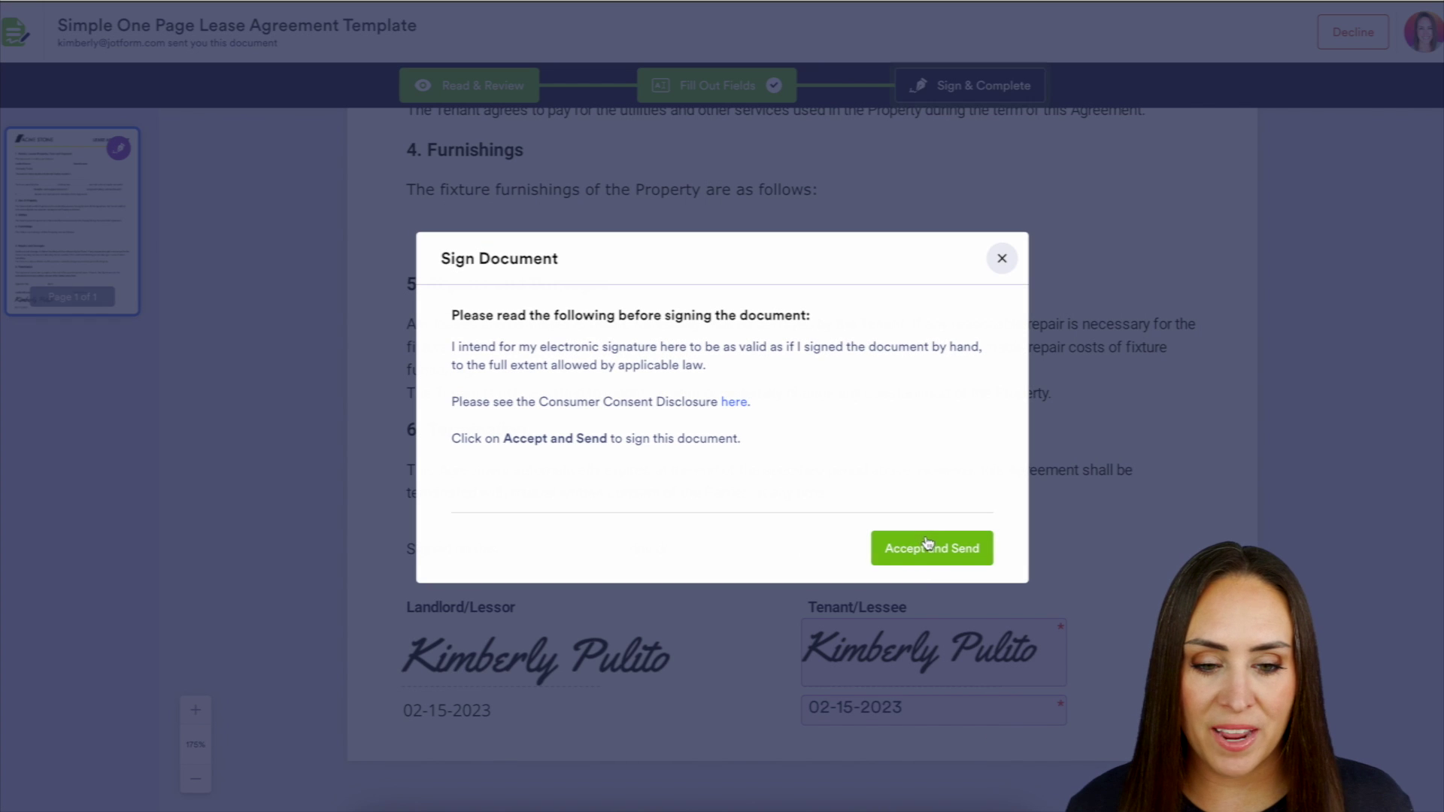
{"action": "left_click", "coordinate": [927, 545]}
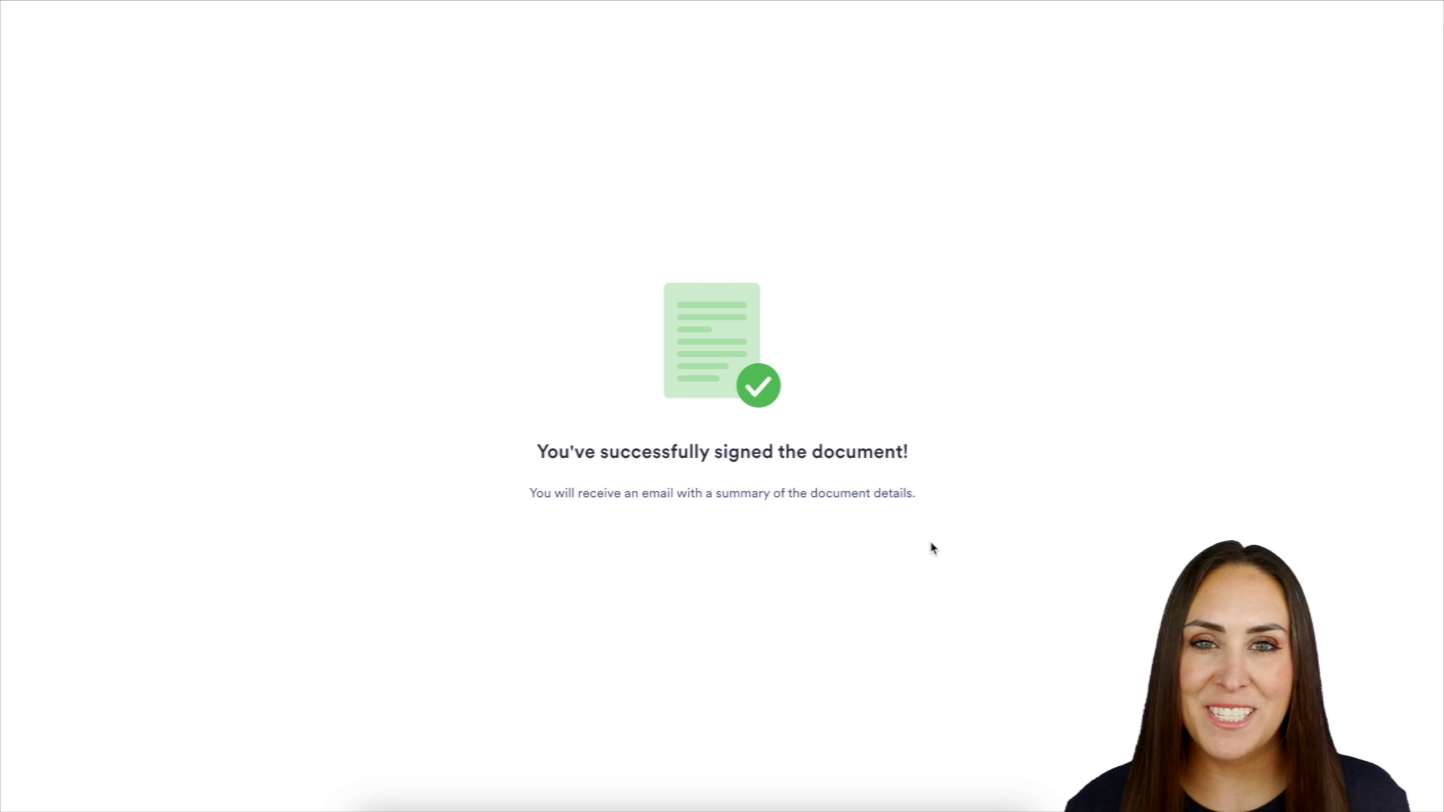